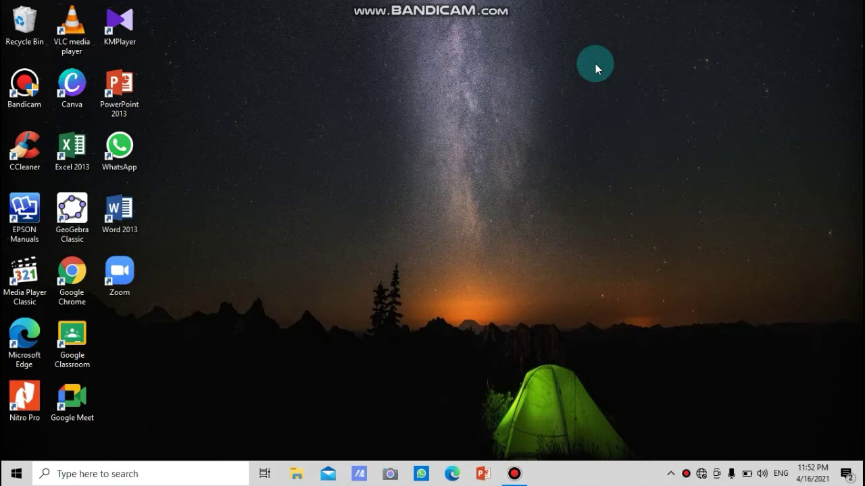
- Open GeoGebra Classic in the Graphing perspective and switch it to full screen
double_click(80, 214)
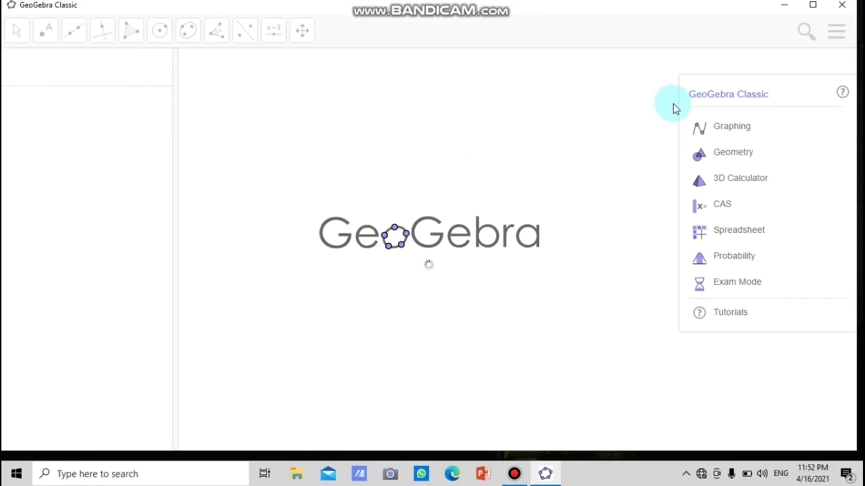
left_click(713, 129)
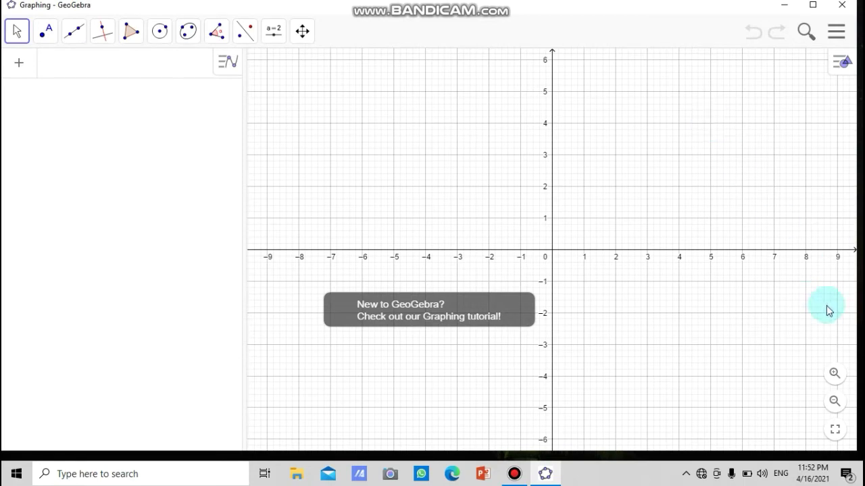
left_click(835, 430)
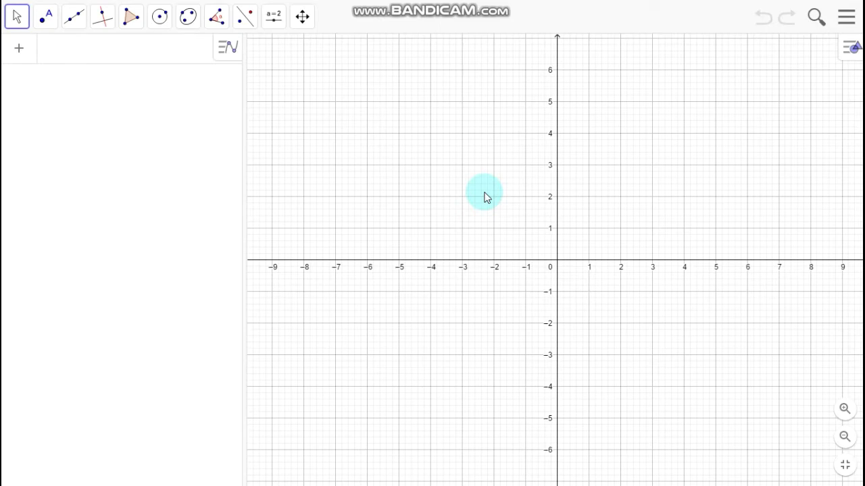
- Configure the x-axis of the graphics view with a distance of 30, the label x and the degree unit (°)
right_click(449, 162)
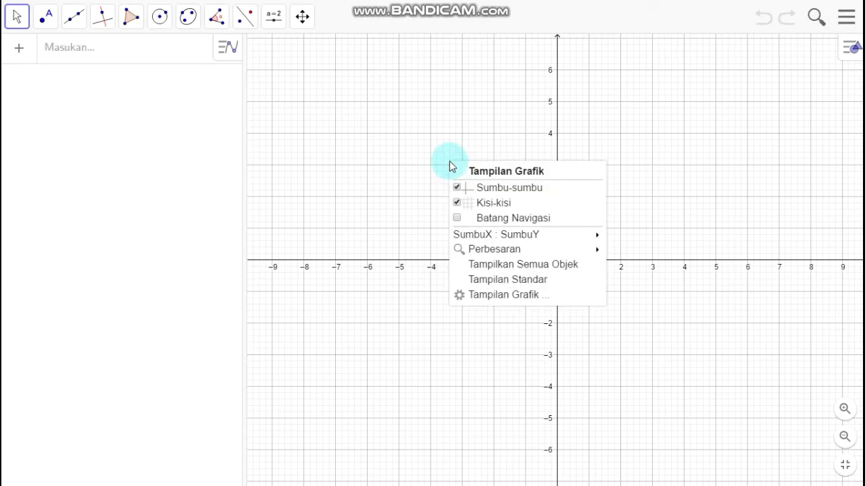
left_click(490, 296)
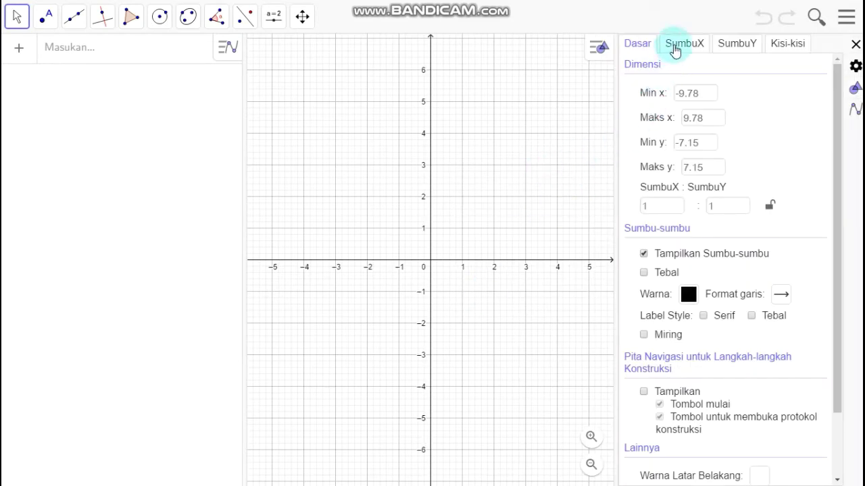
left_click(675, 47)
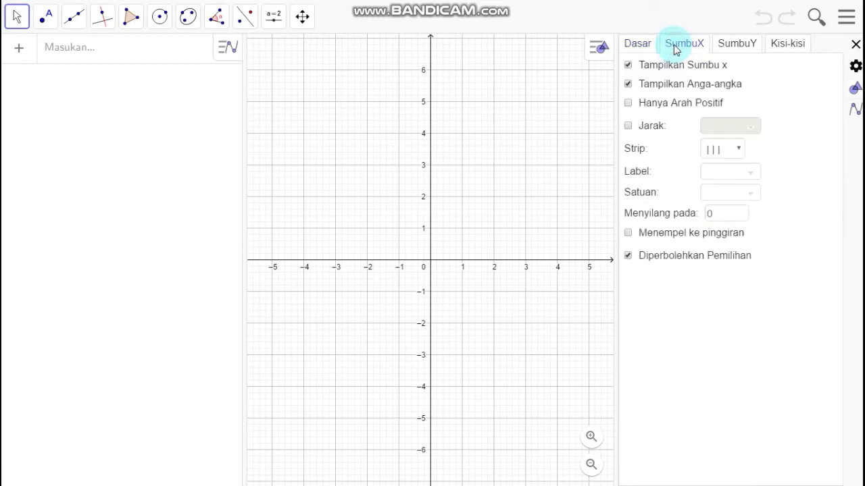
left_click(629, 126)
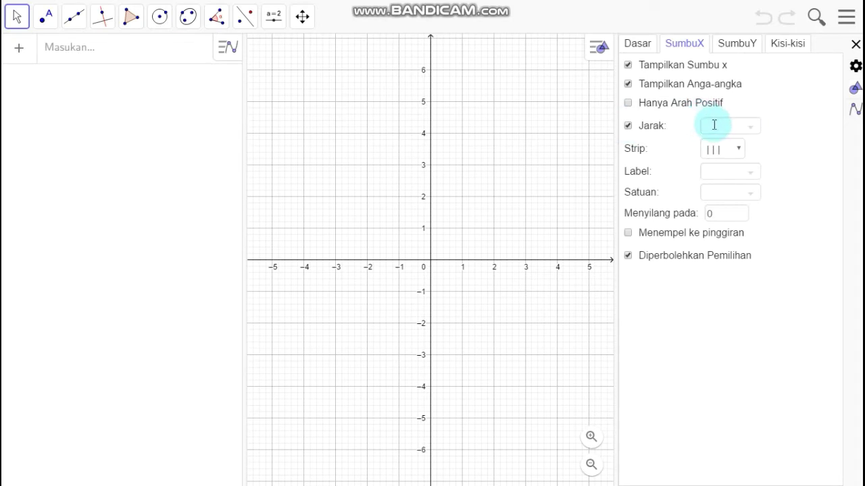
left_click(714, 125)
type("30")
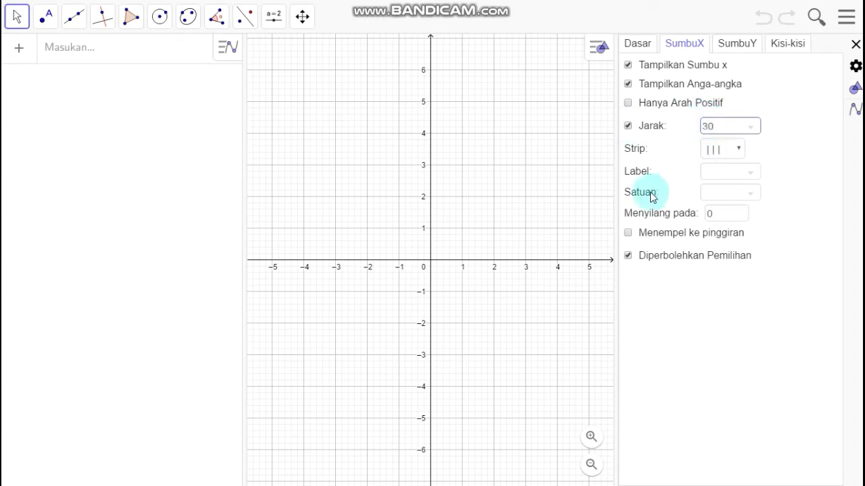
left_click(750, 177)
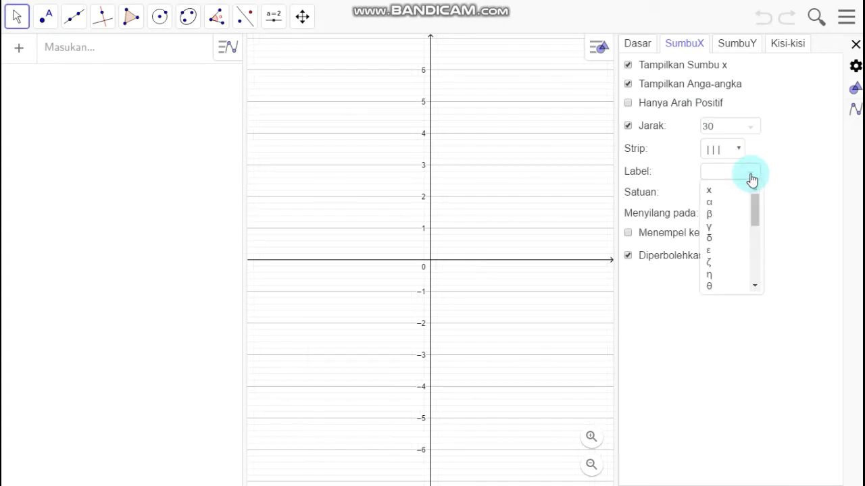
left_click(725, 192)
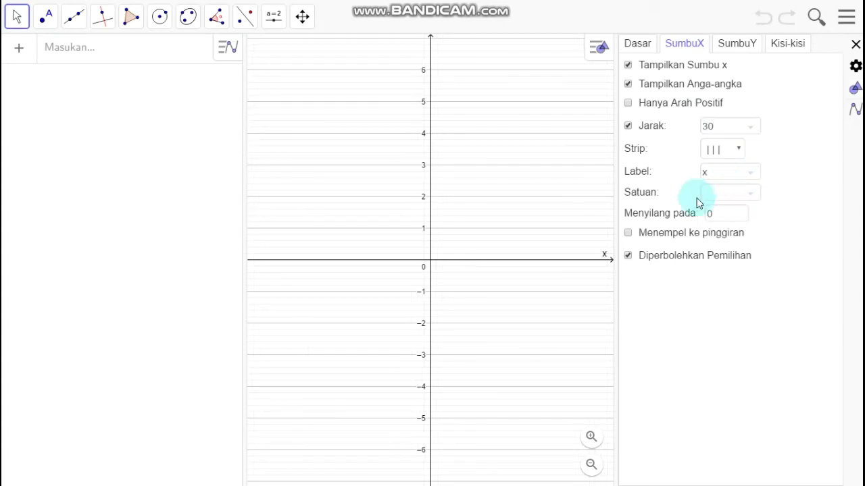
left_click(752, 195)
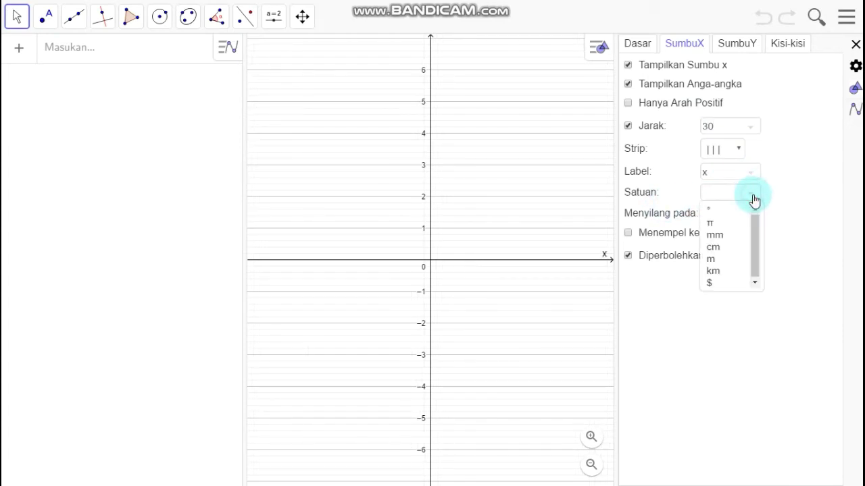
left_click(735, 212)
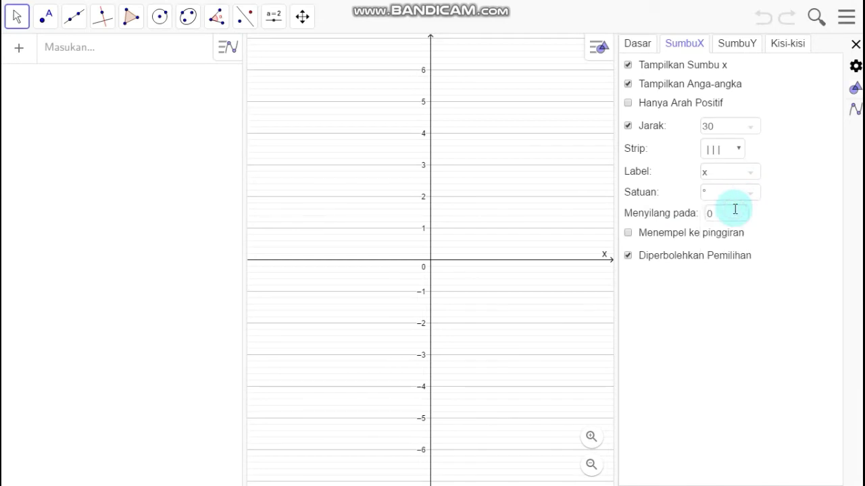
- Configure the y-axis with a distance of 1 and the label y, and close the graphics view settings
left_click(740, 46)
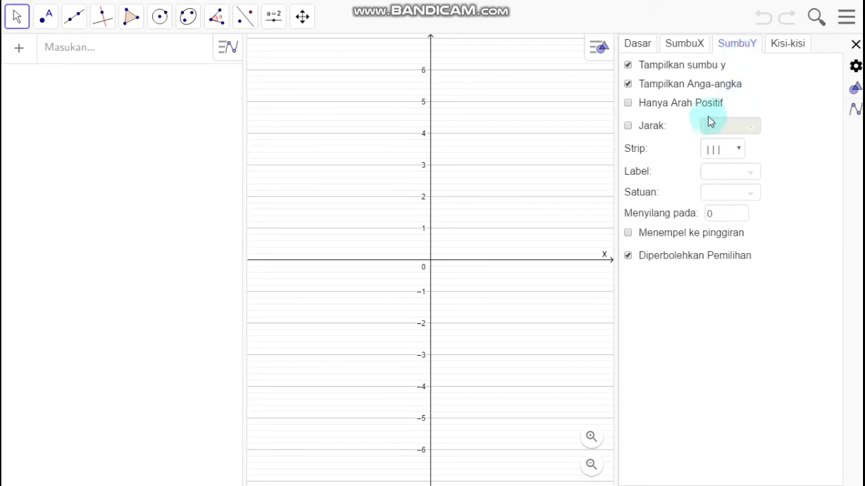
left_click(627, 126)
left_click(721, 128)
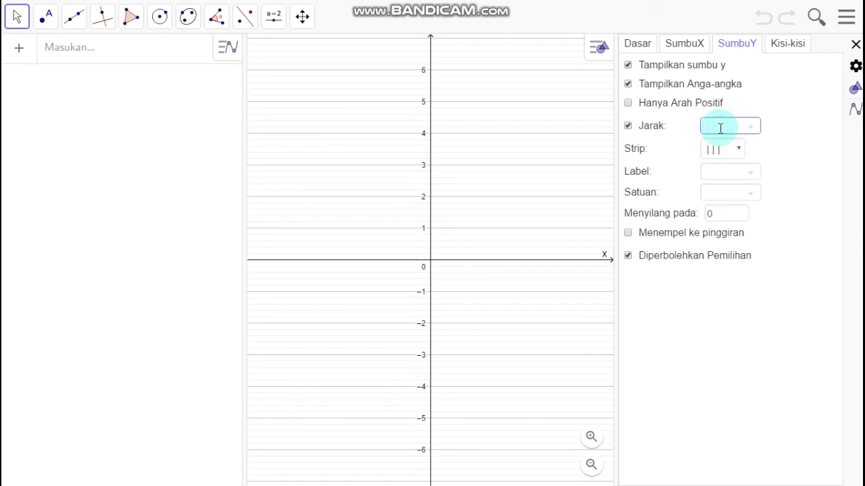
type("1")
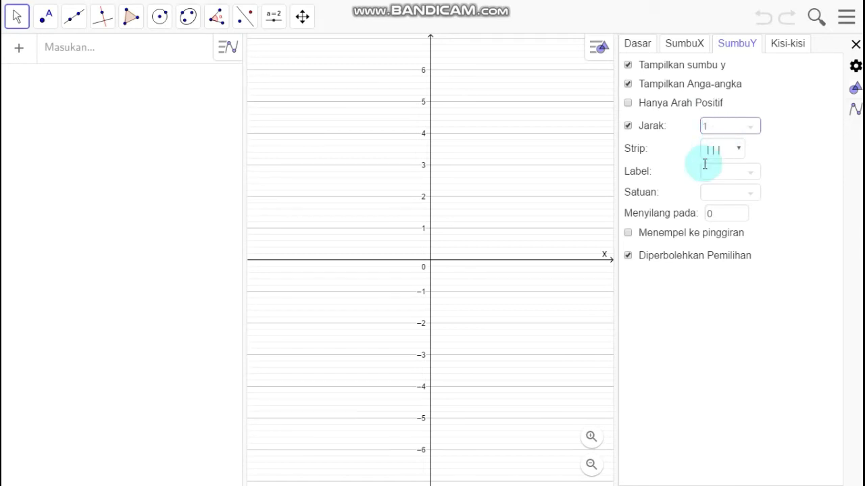
left_click(754, 175)
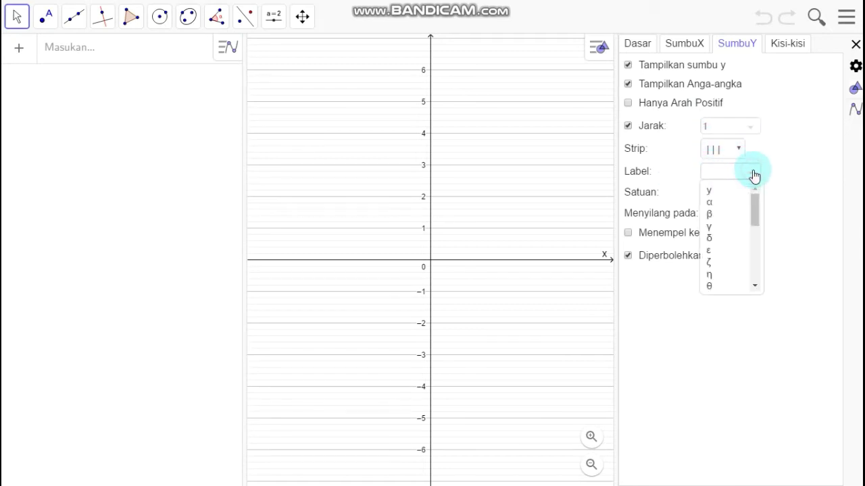
left_click(718, 190)
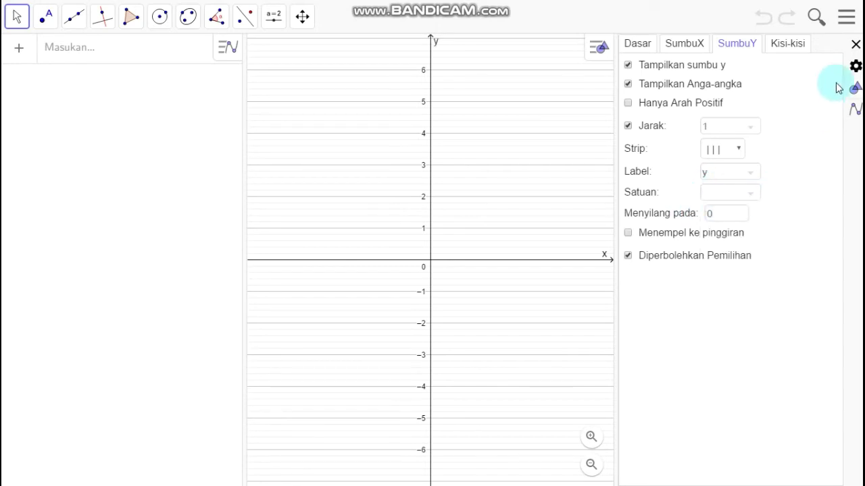
left_click(855, 46)
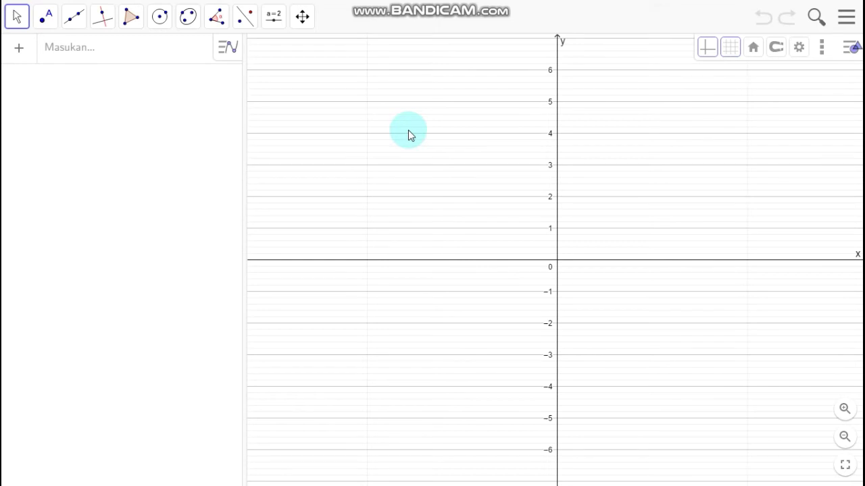
- Compress the x-axis scale until the 30° divisions are readable, and shift the graphics view to cover about −150° to 480°
left_click(305, 26)
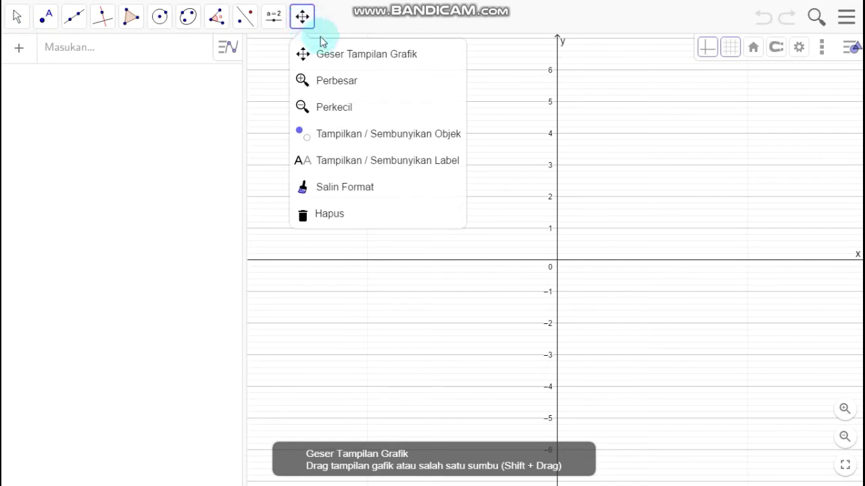
left_click(332, 55)
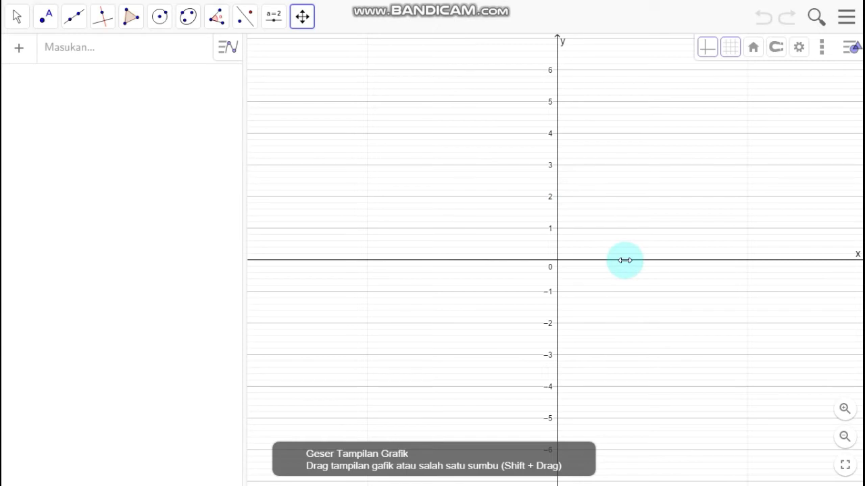
left_click_drag(625, 260, 564, 254)
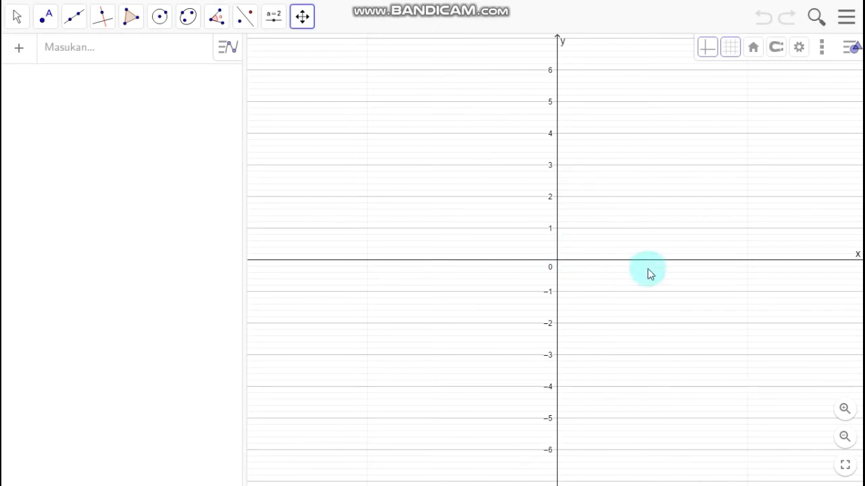
left_click_drag(723, 261, 563, 260)
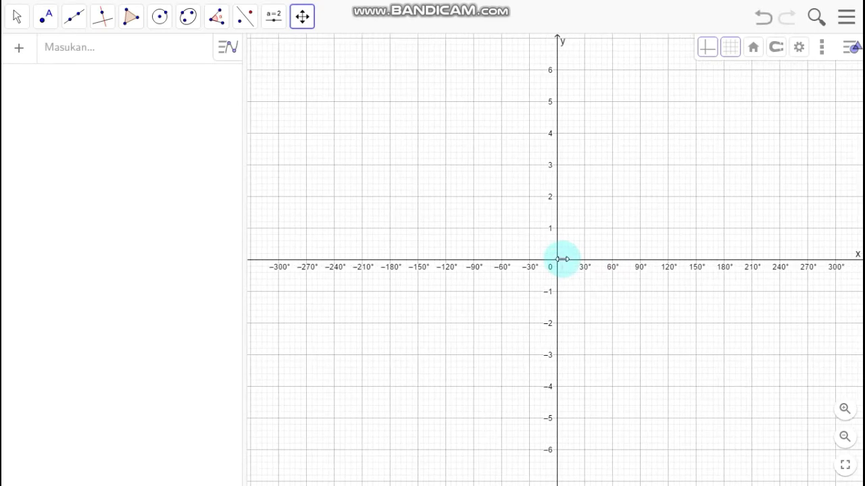
left_click(305, 22)
left_click(347, 59)
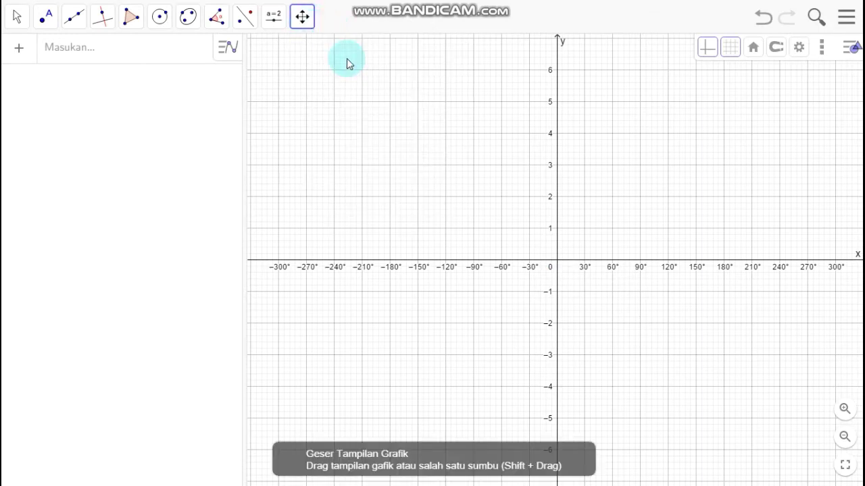
left_click_drag(479, 199, 352, 221)
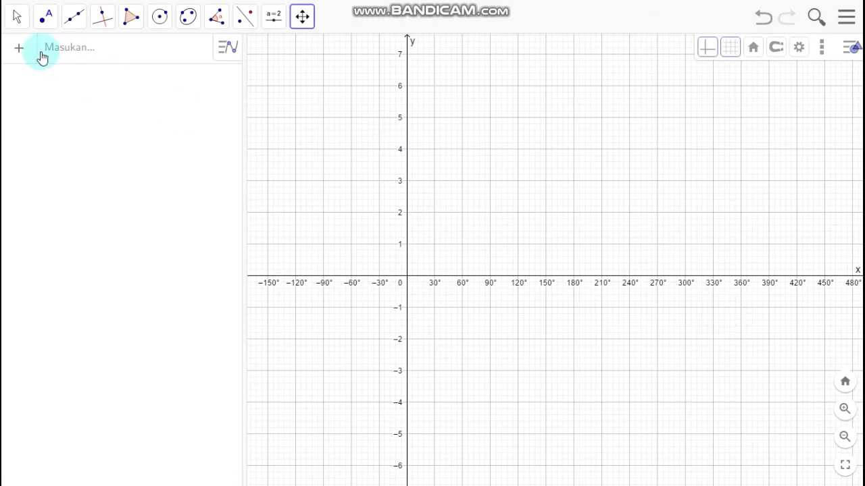
- Enter the function f(x) = sin(x°) in the algebra input and close the on-screen keyboard
left_click(68, 54)
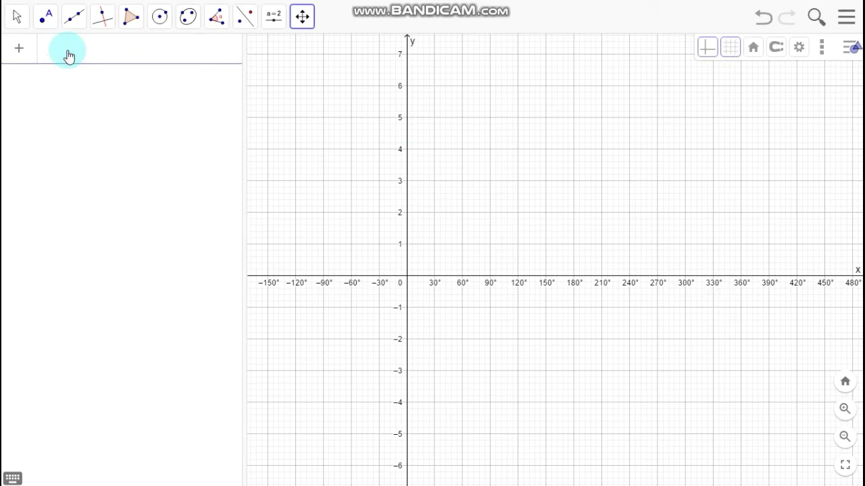
type("f")
left_click(13, 478)
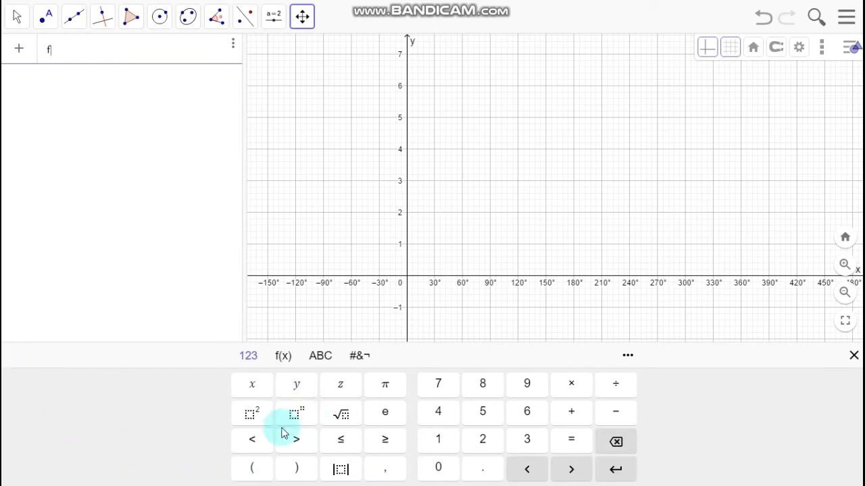
left_click(258, 469)
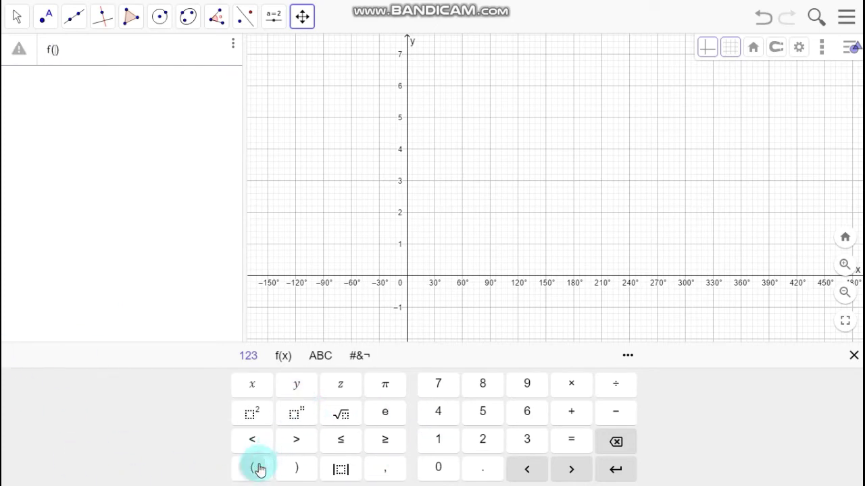
left_click(252, 389)
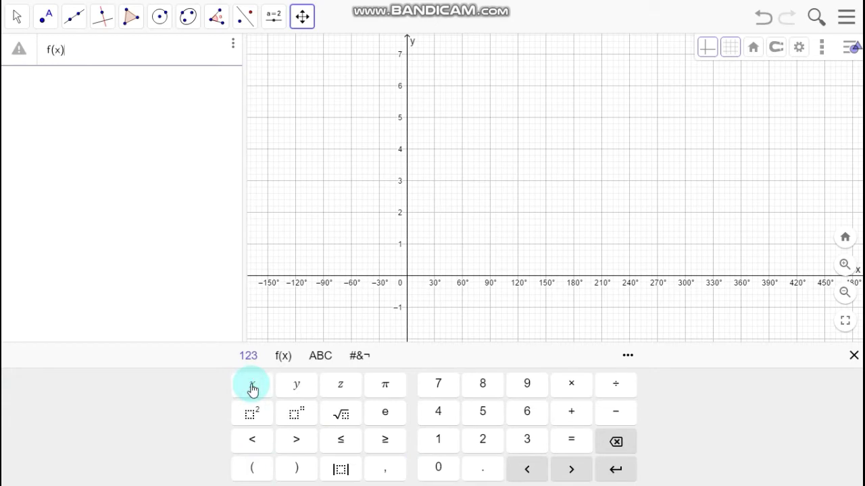
type("=")
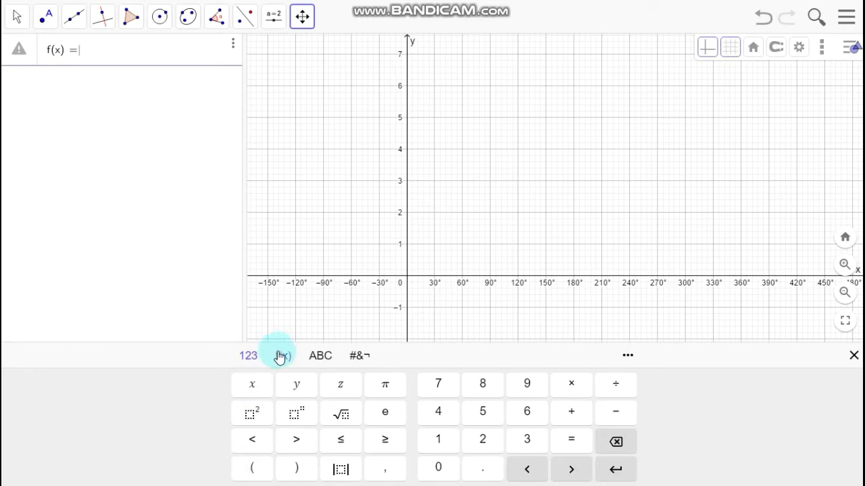
left_click(282, 356)
left_click(269, 384)
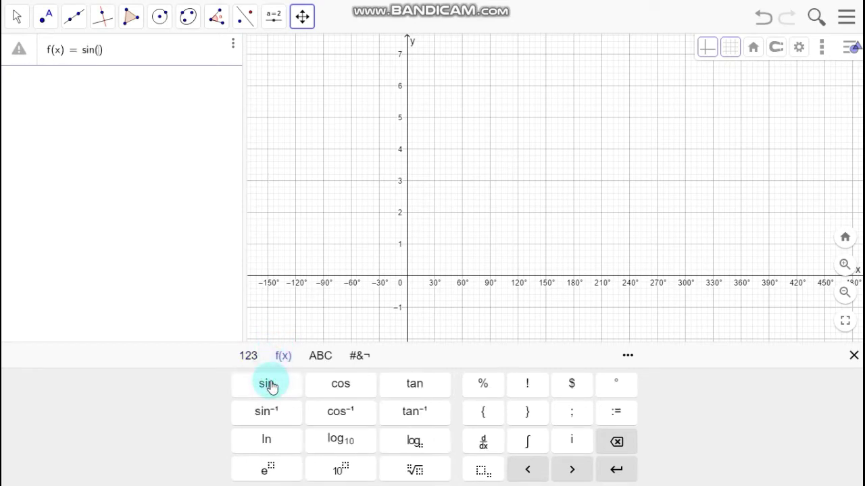
type("x")
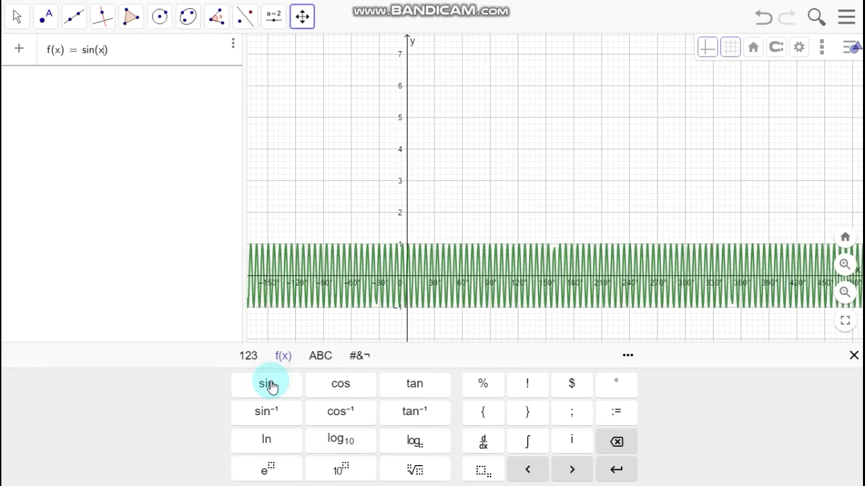
left_click(625, 392)
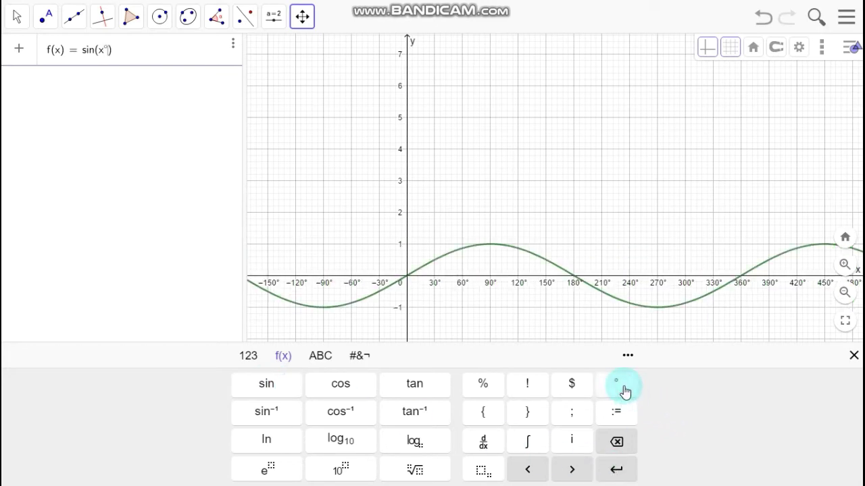
left_click(853, 356)
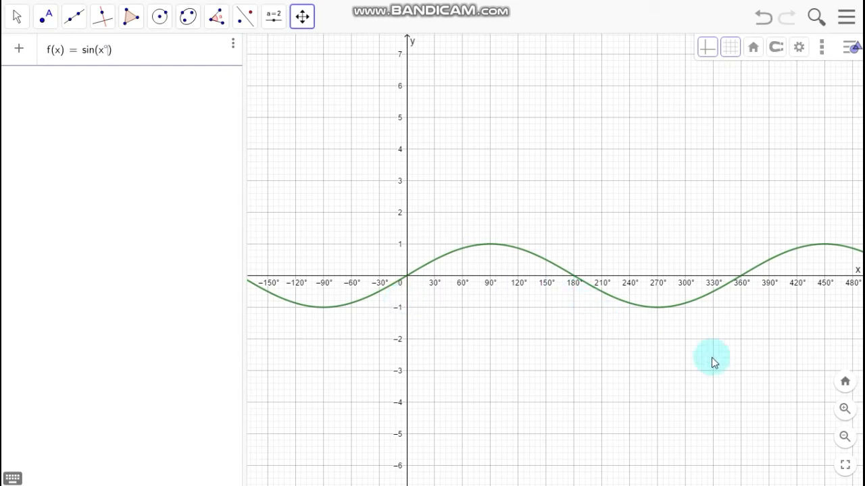
- Mark the extremum points of the sine function over about −330° to 660° with the Extremum tool
left_click(846, 437)
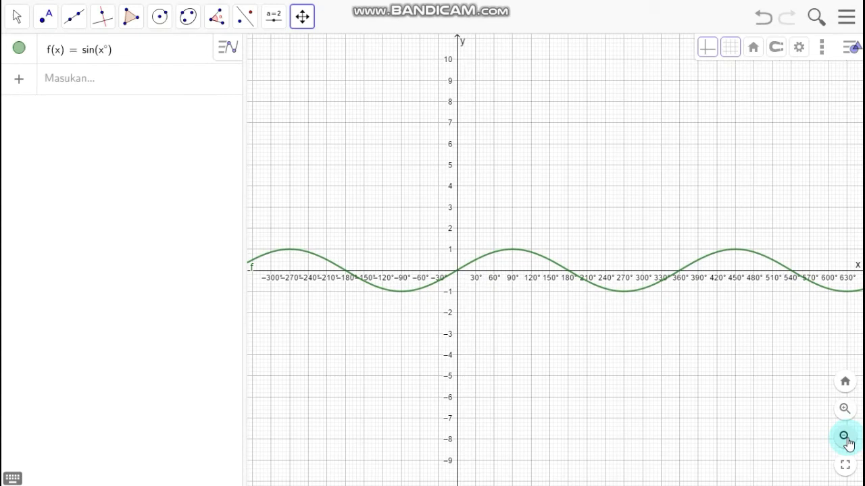
left_click(52, 24)
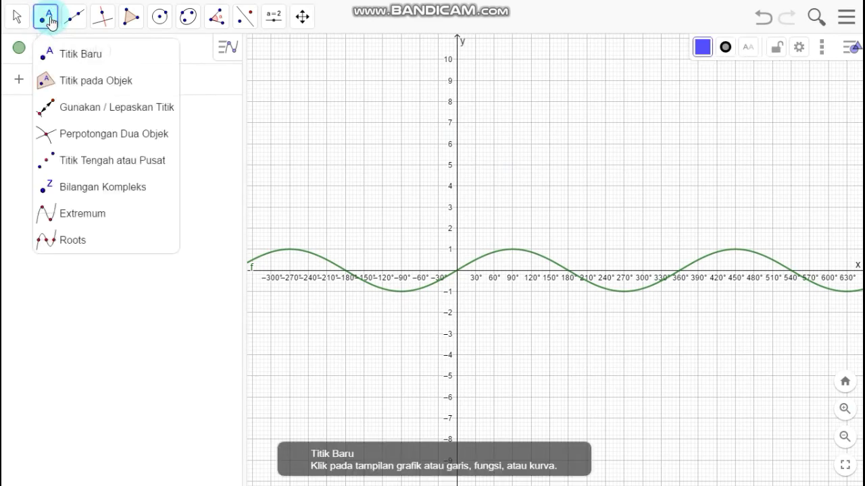
left_click(108, 211)
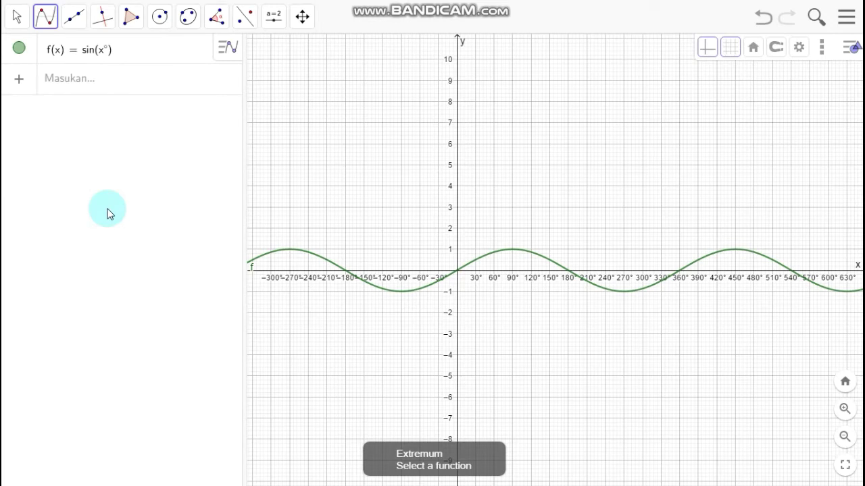
left_click(519, 253)
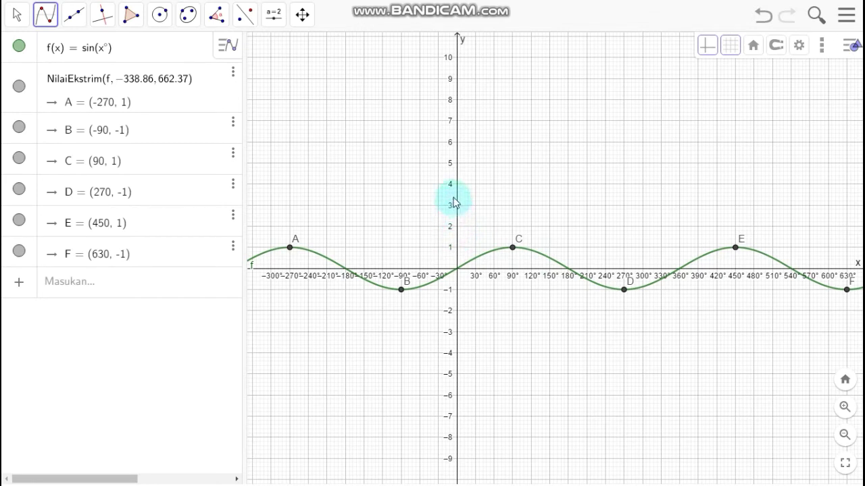
- Stretch the y-axis scale so the graphics view covers about −5 to 5 vertically
left_click(303, 16)
left_click(331, 52)
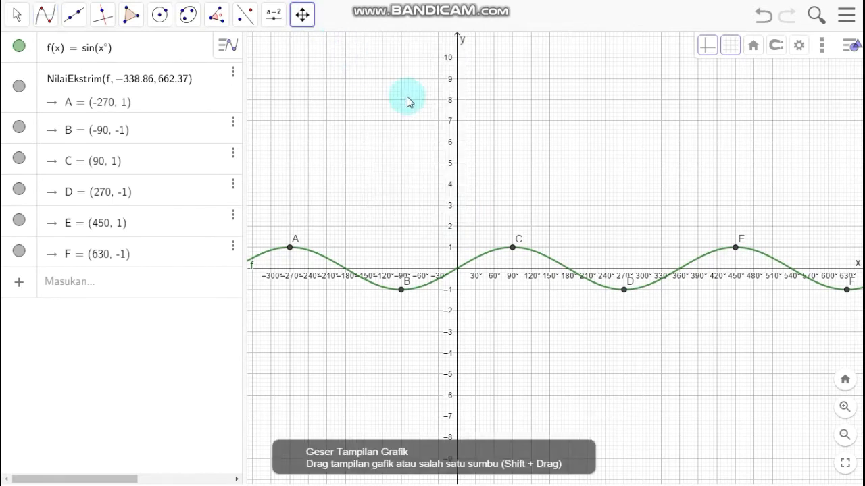
left_click_drag(457, 219, 456, 167)
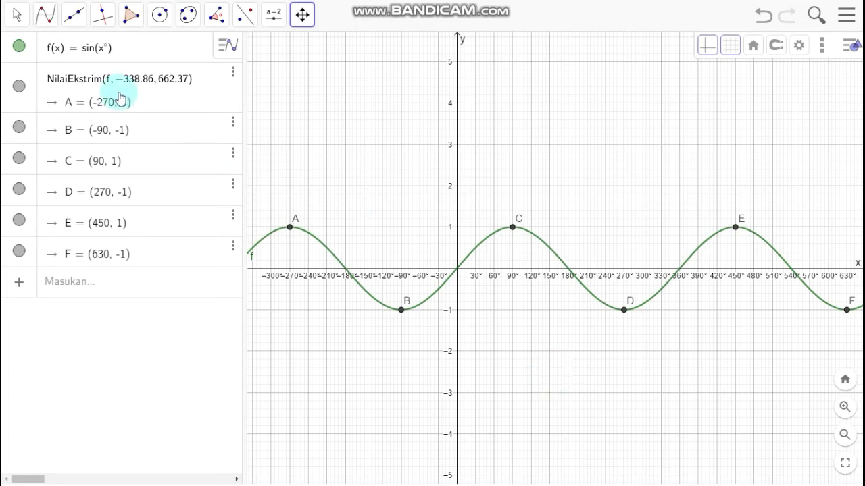
- Mark the x-axis intersections of the sine function with the Roots tool
left_click(49, 21)
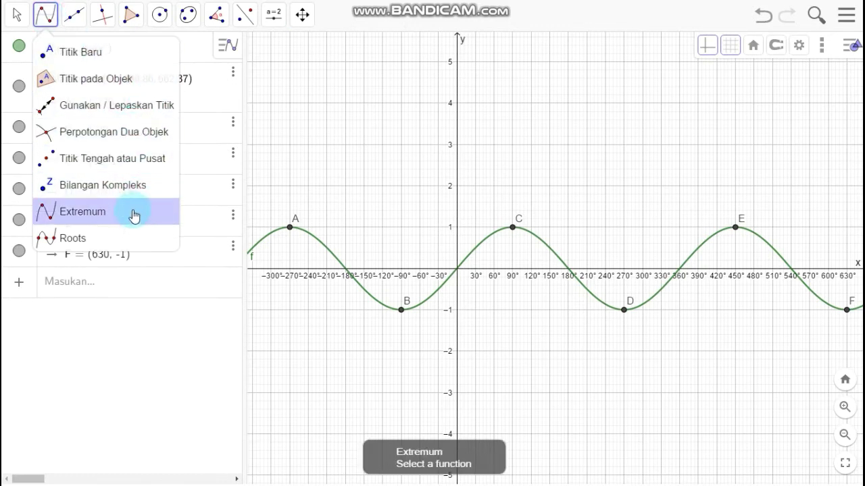
left_click(103, 238)
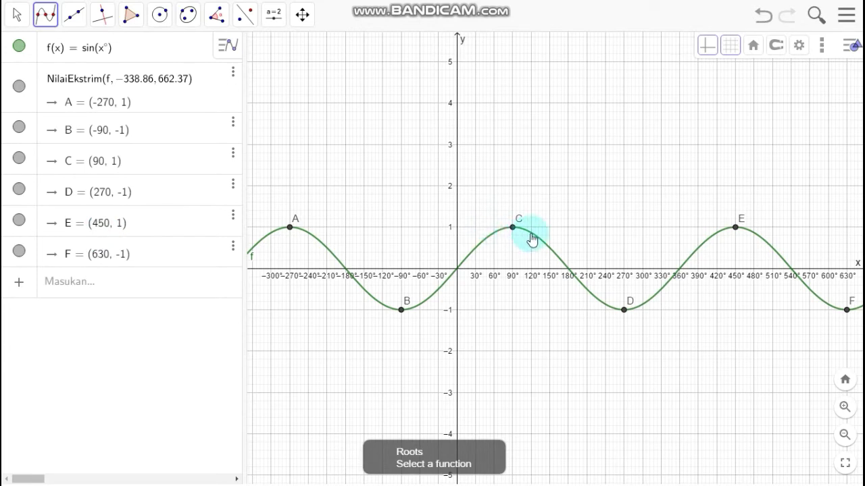
left_click(532, 240)
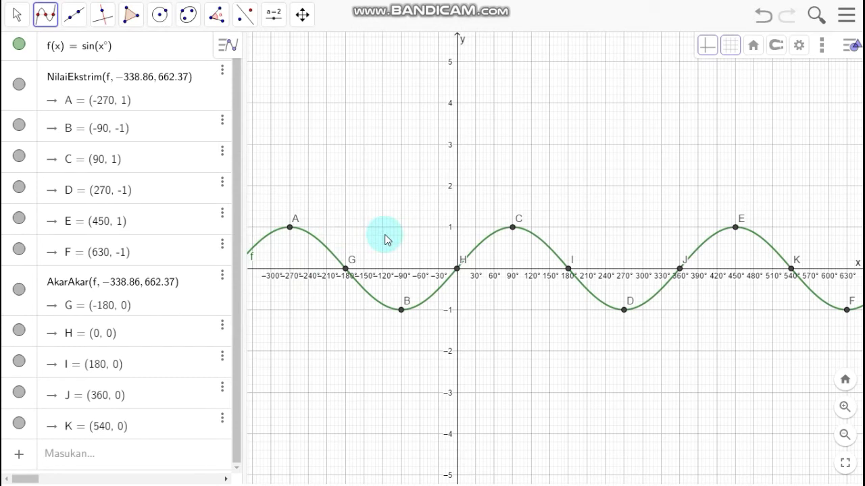
left_click(350, 272)
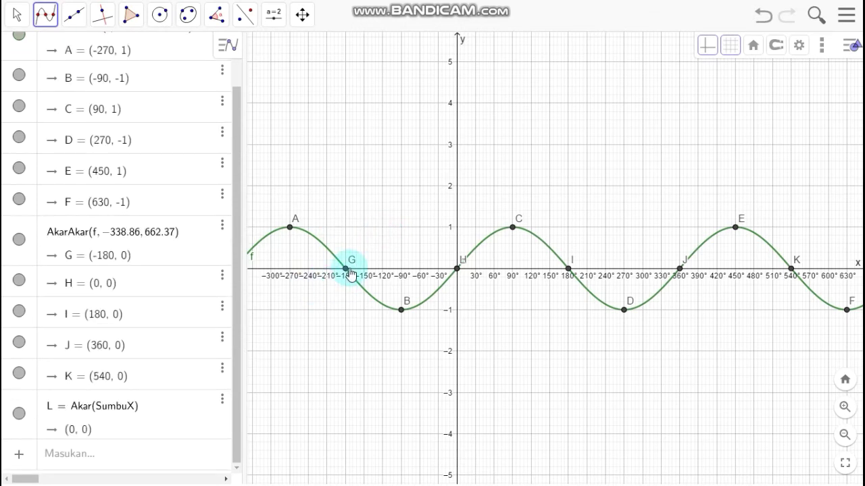
left_click(291, 231)
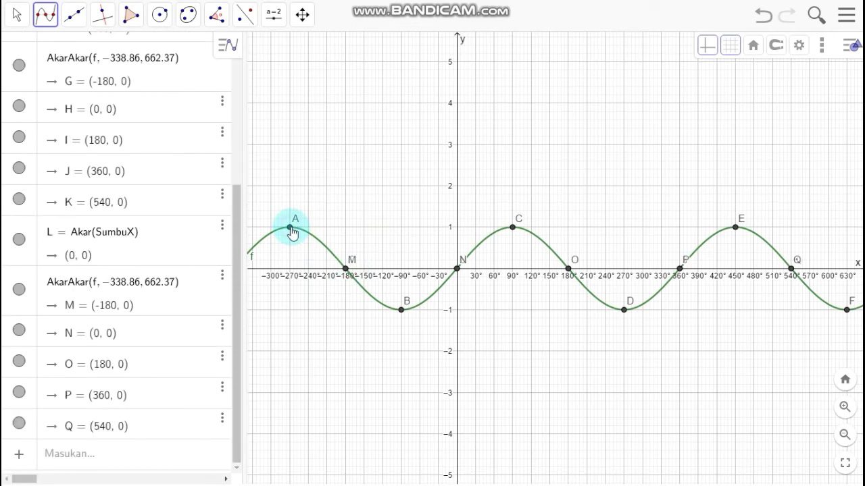
- Set the label of maximum point A at (-270, 1) to Nama & Nilai and close its settings
right_click(291, 231)
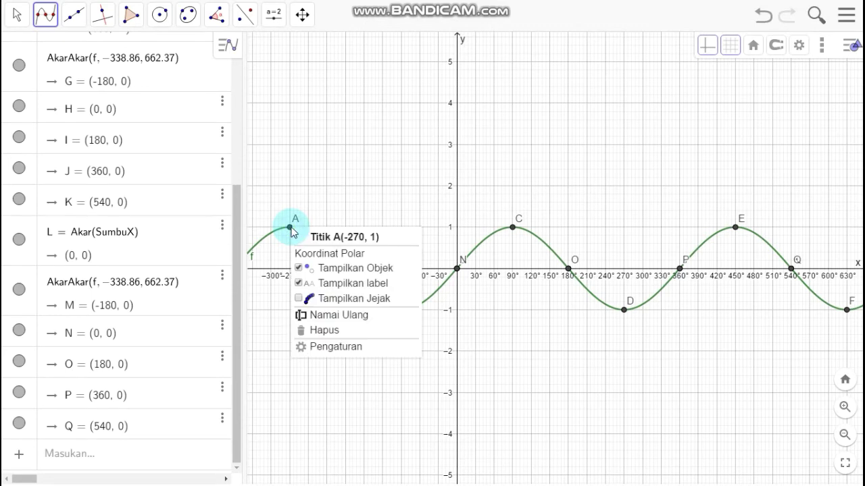
left_click(335, 347)
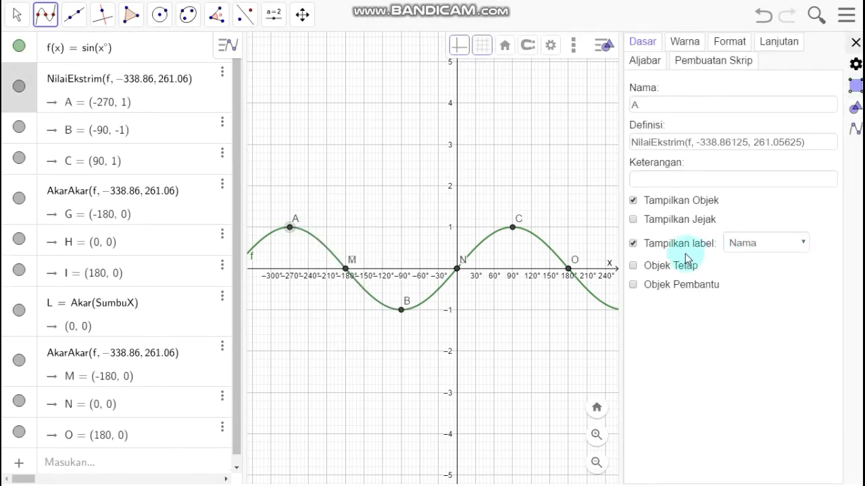
left_click(800, 247)
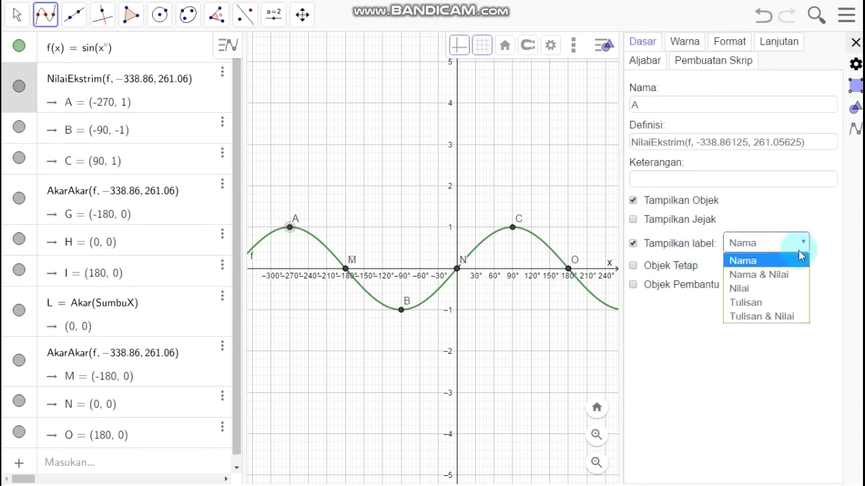
left_click(785, 274)
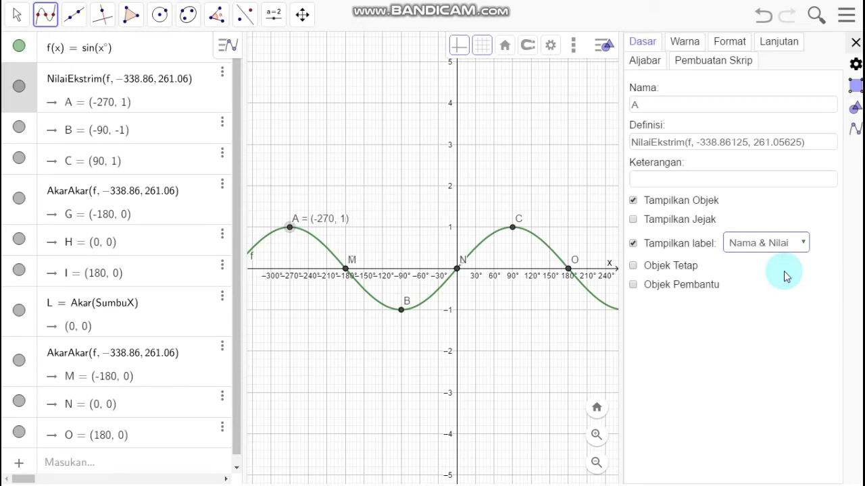
left_click(856, 42)
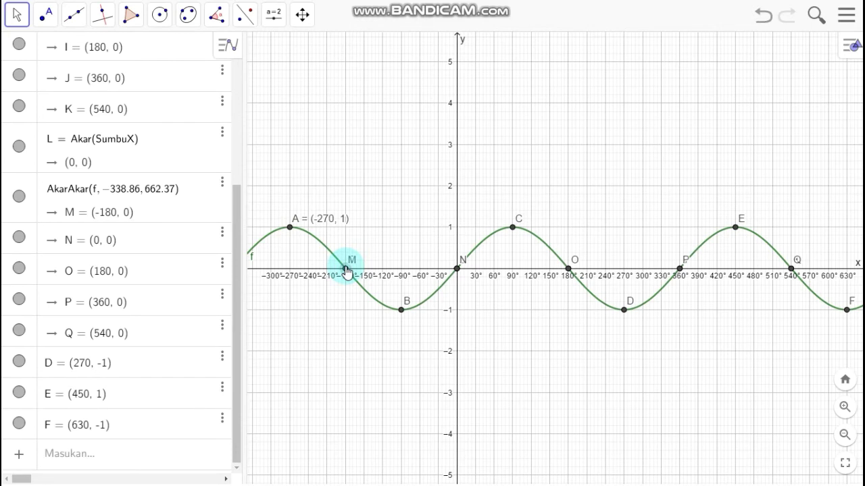
- Set the label of root point G at (-180, 0) to Nama & Nilai and close its settings
right_click(346, 270)
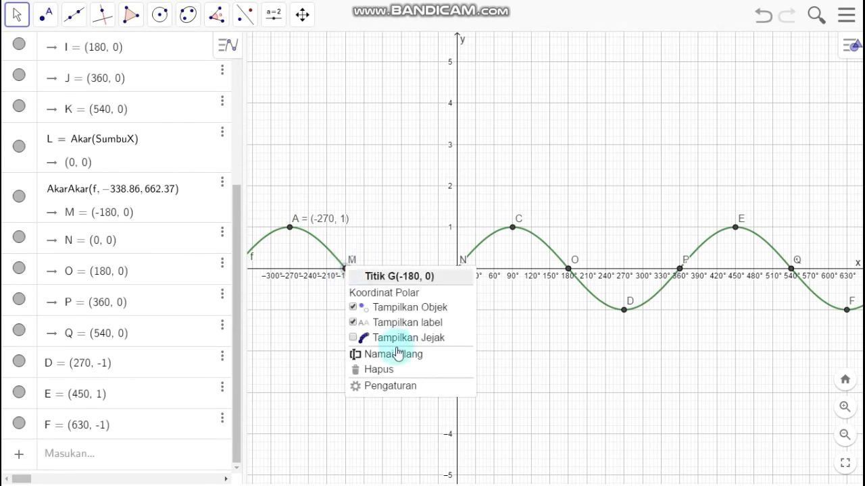
left_click(391, 386)
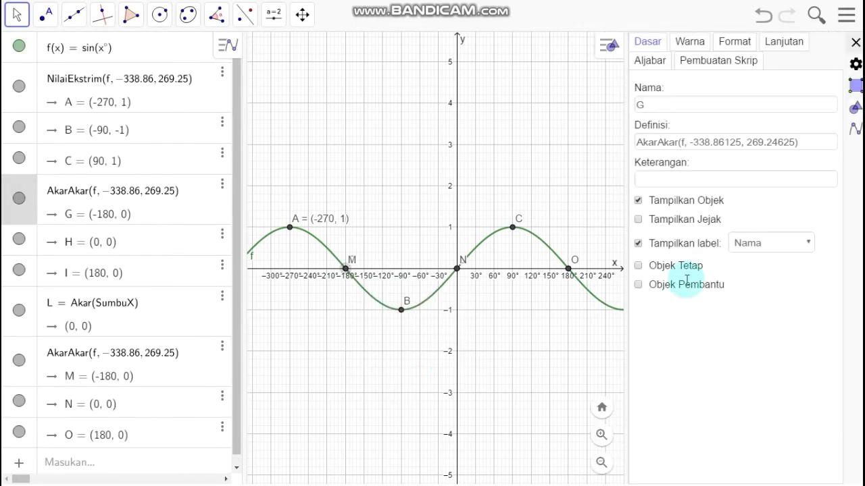
left_click(791, 248)
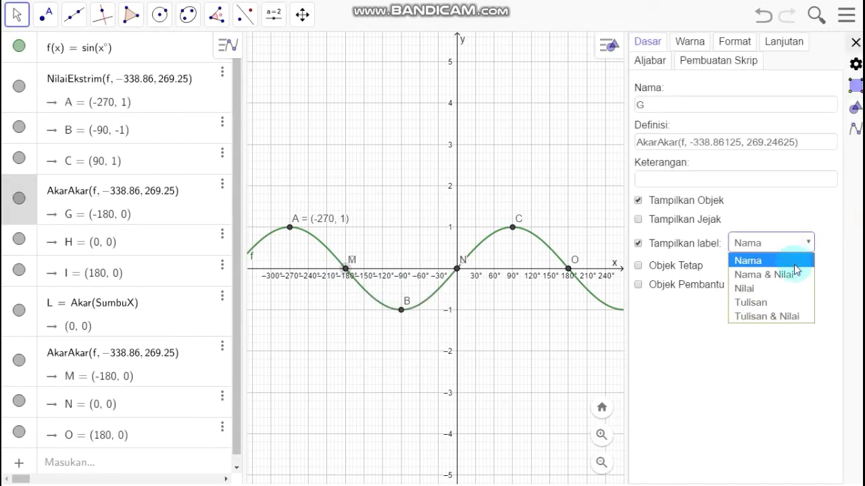
left_click(791, 273)
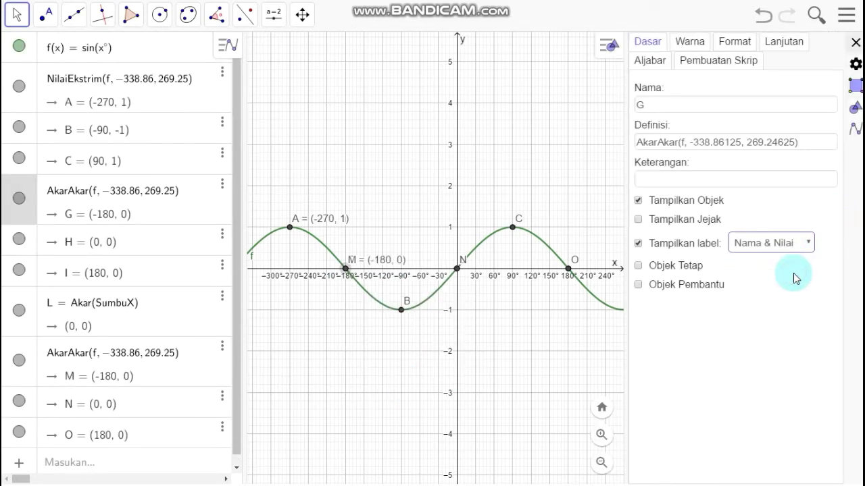
left_click(856, 43)
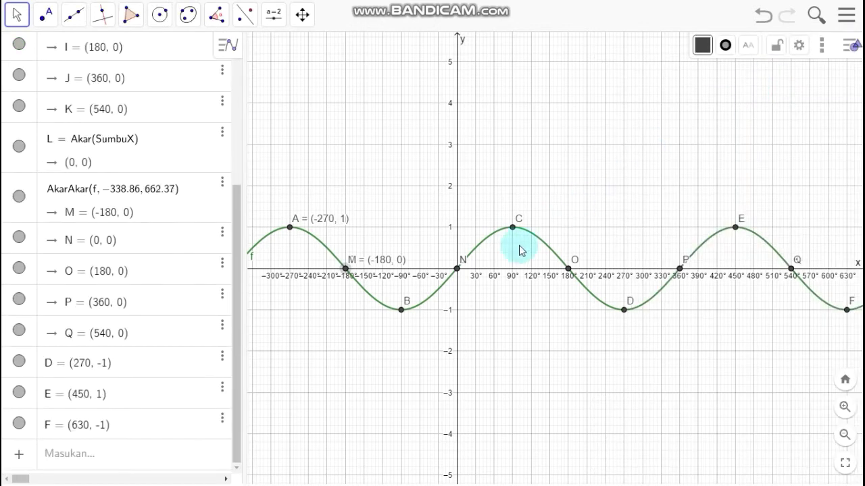
- Set the label of minimum point B at (-90, -1) to Nama & Nilai and close its settings
right_click(402, 311)
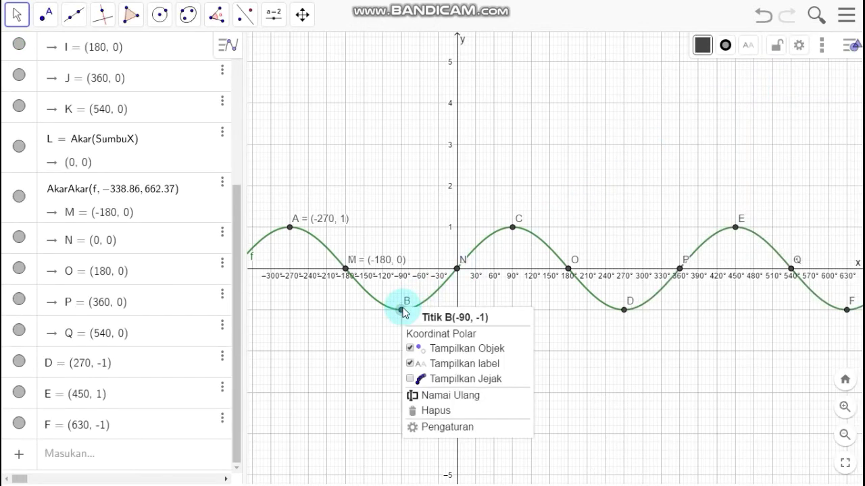
left_click(440, 427)
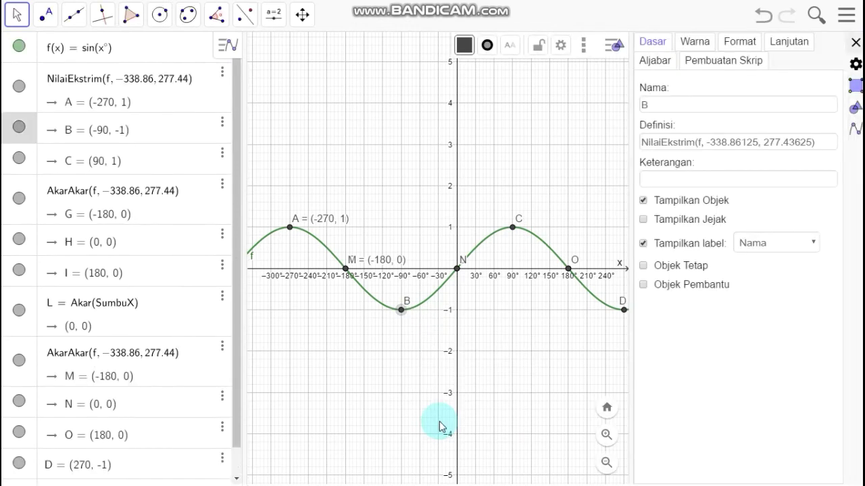
left_click(763, 247)
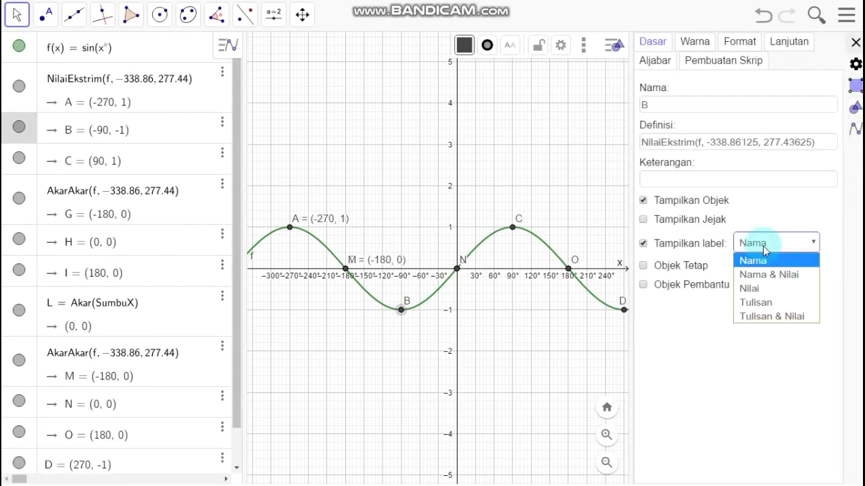
left_click(772, 272)
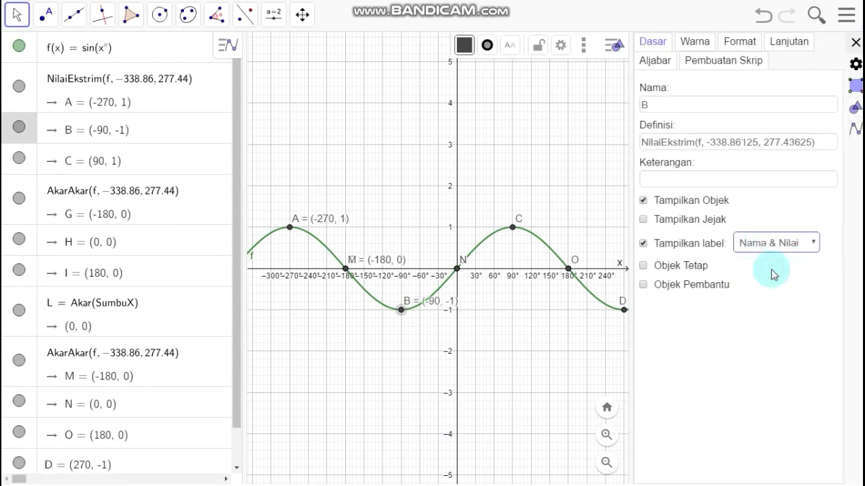
left_click(855, 44)
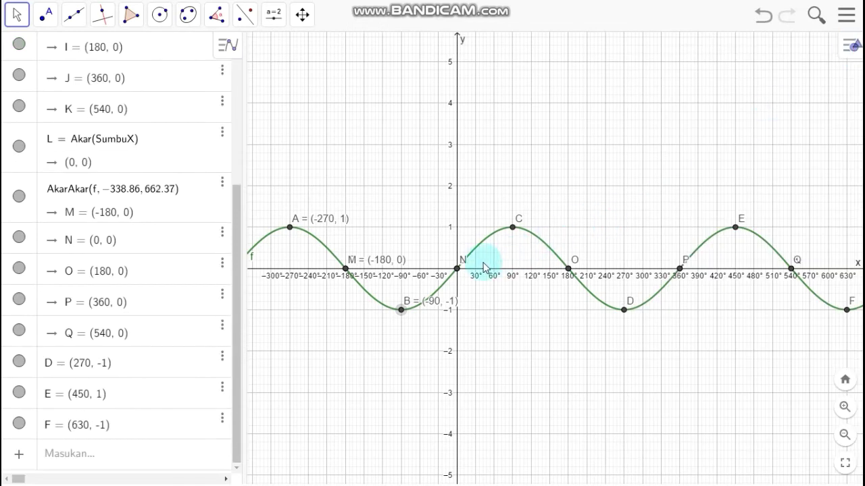
- Set the label of root point H at the origin to Nama & Nilai and close its settings
right_click(460, 271)
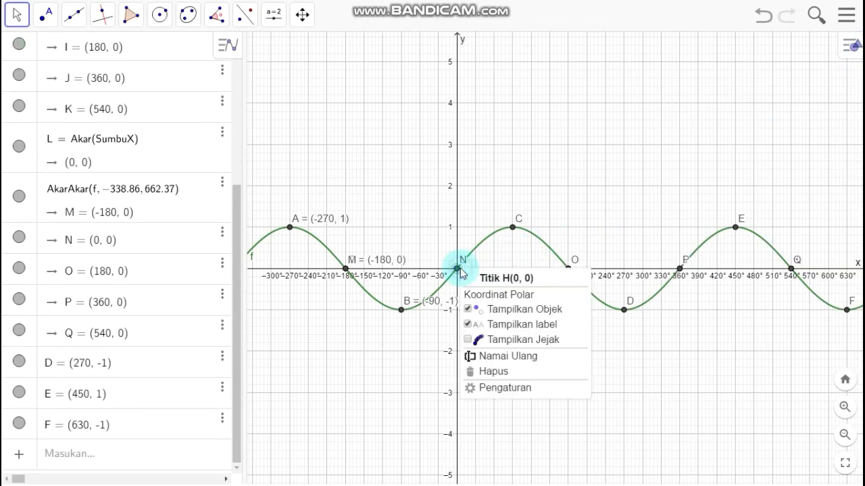
left_click(517, 388)
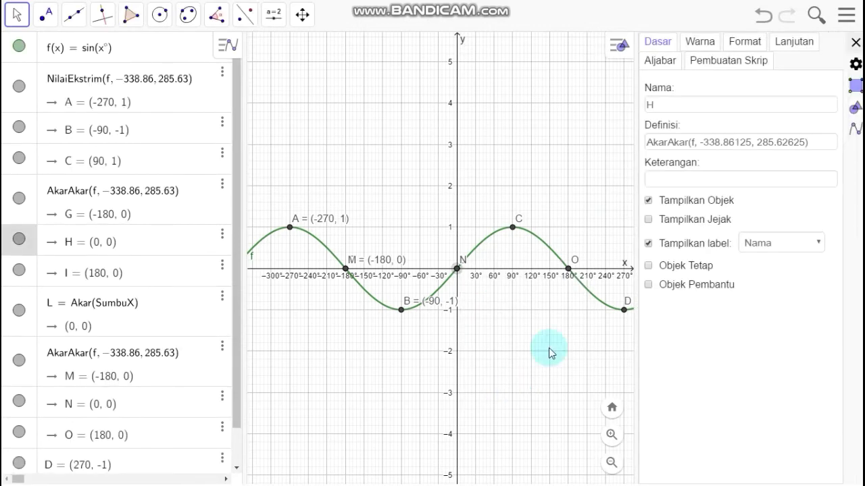
left_click(774, 244)
left_click(781, 275)
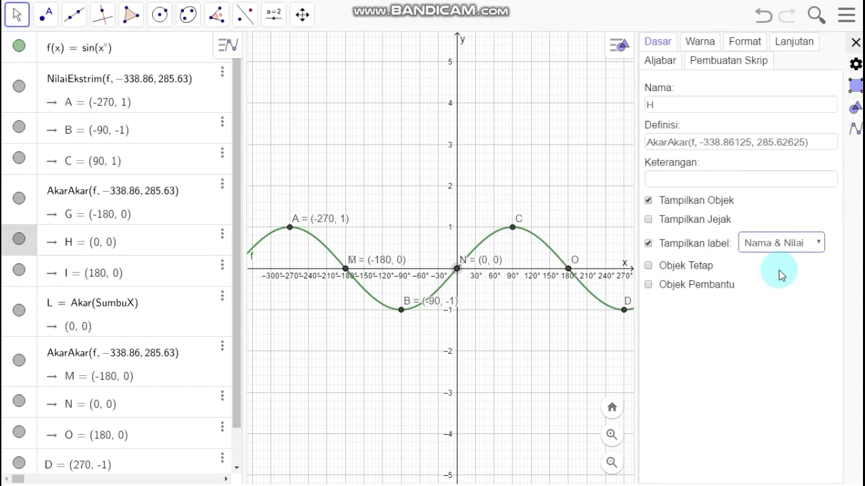
left_click(855, 42)
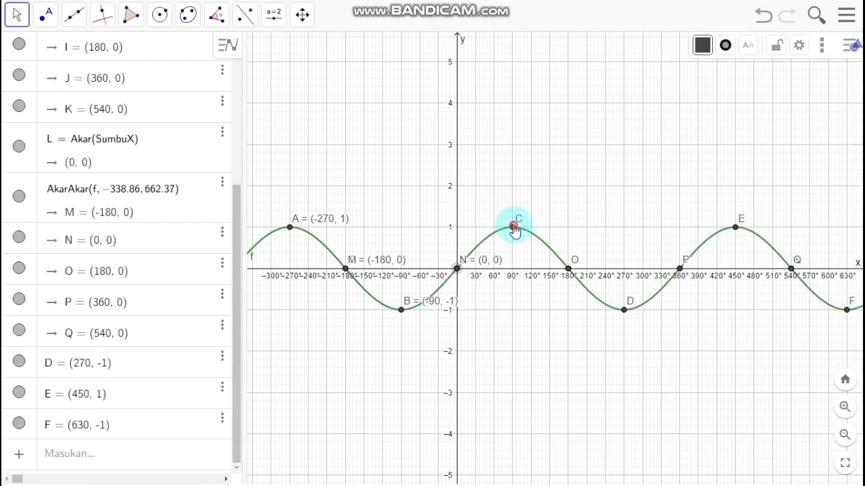
- Set the label of maximum point C at (90, 1) to Nama & Nilai and close its settings
left_click(514, 227)
right_click(514, 228)
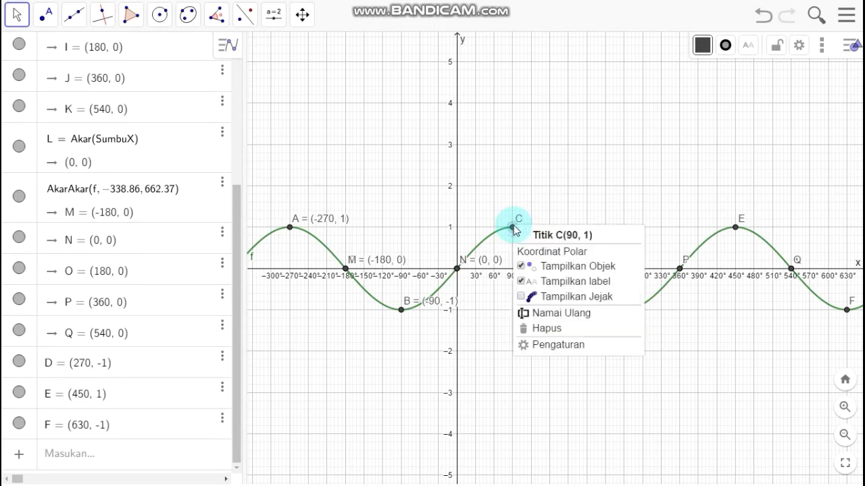
left_click(542, 345)
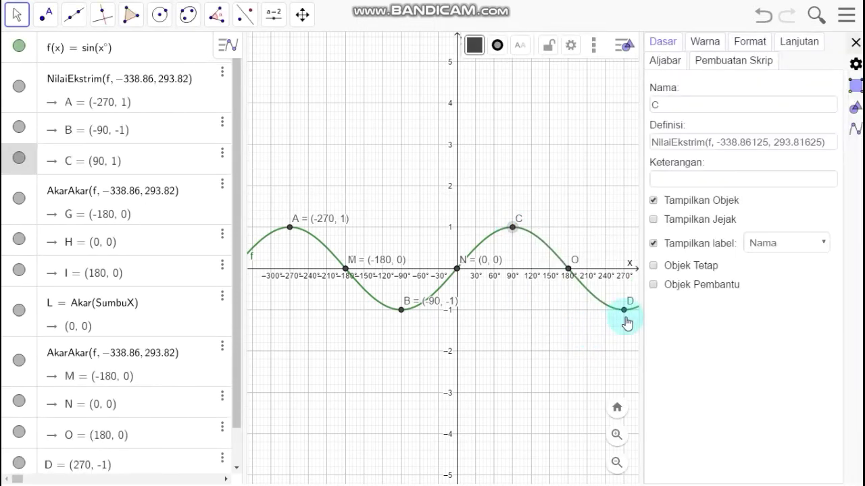
left_click(796, 244)
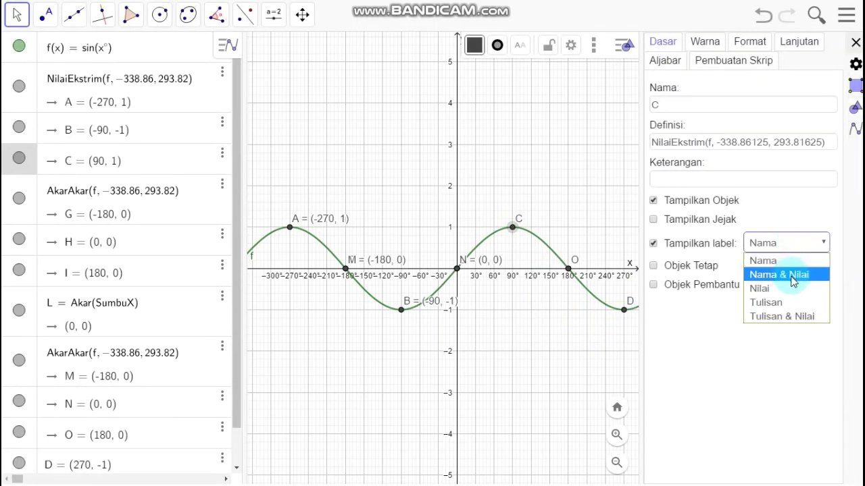
left_click(792, 276)
left_click(856, 44)
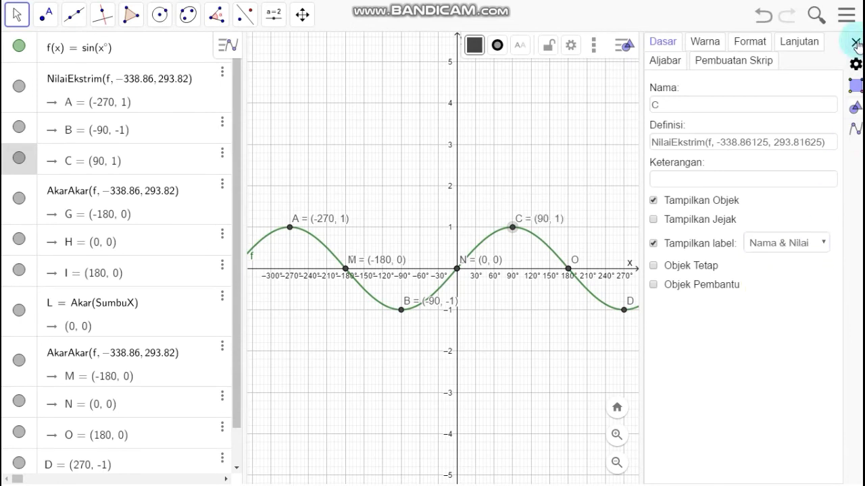
- Set the label of root point I at (180, 0) to Nama & Nilai and close its settings
right_click(569, 271)
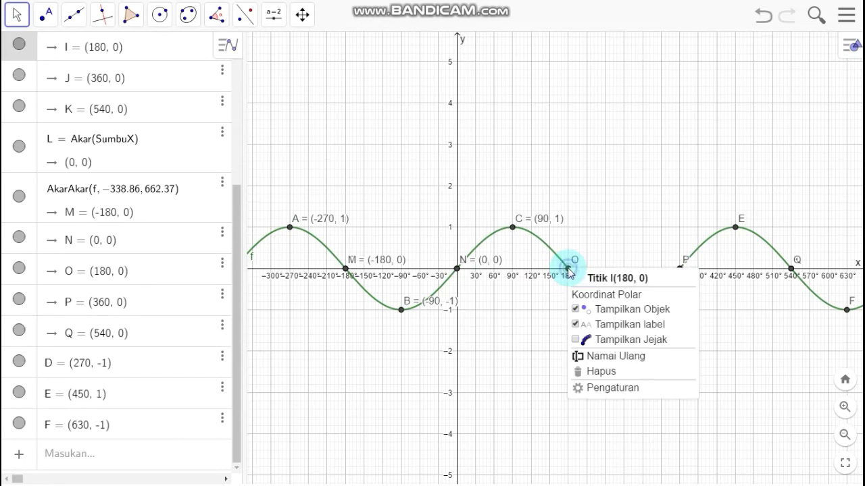
left_click(613, 389)
left_click(774, 244)
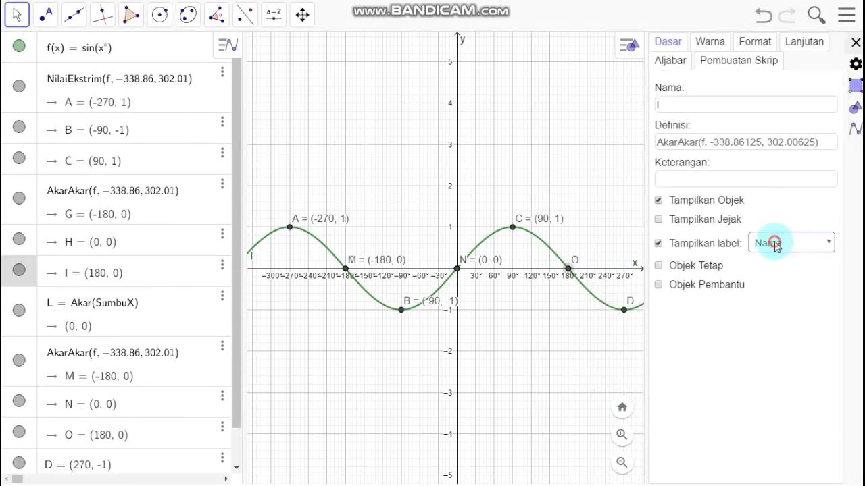
left_click(793, 275)
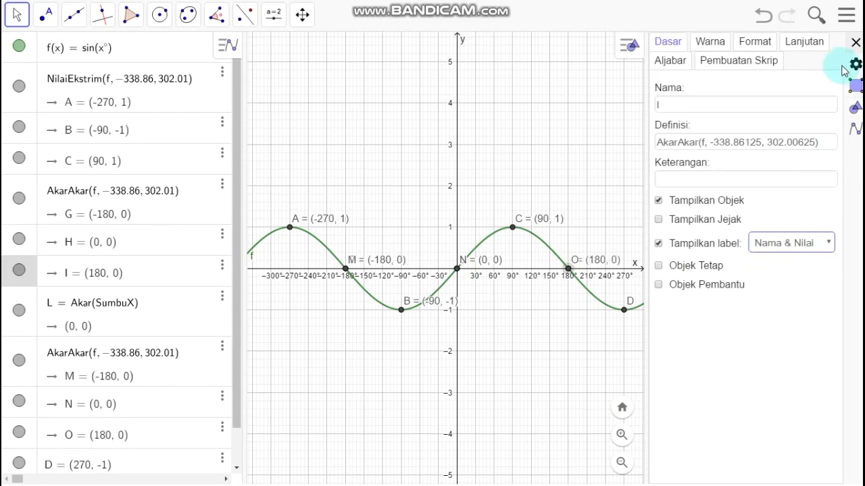
left_click(855, 44)
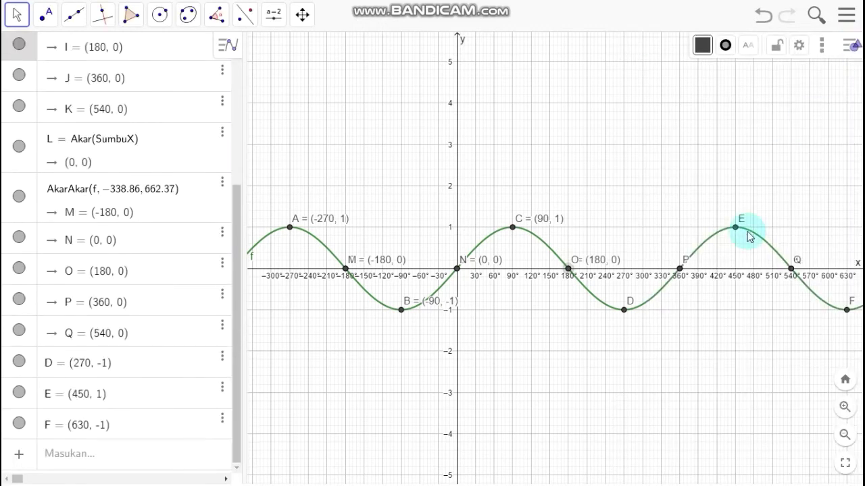
- Set the label of minimum point D at (270, -1) to Nama & Nilai and close its settings
right_click(626, 311)
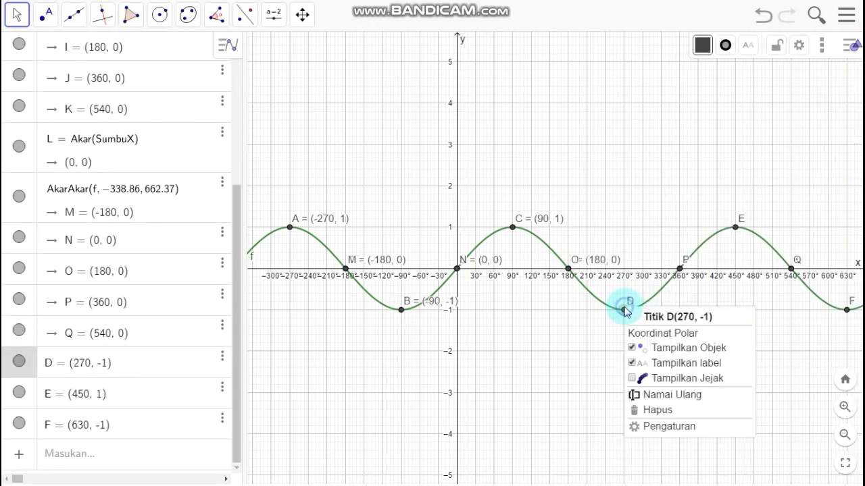
left_click(668, 428)
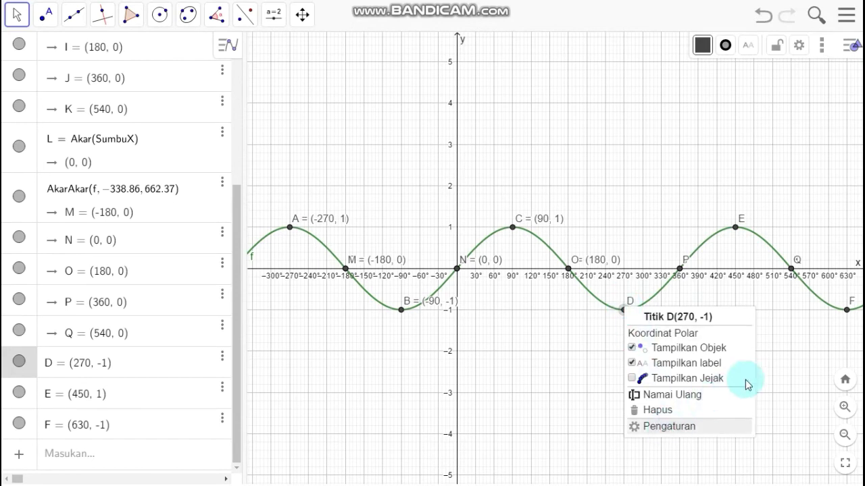
left_click(735, 261)
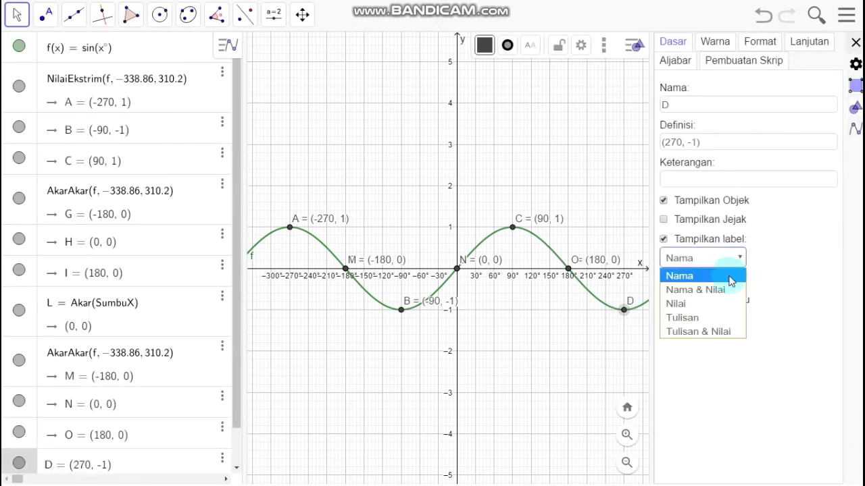
left_click(728, 291)
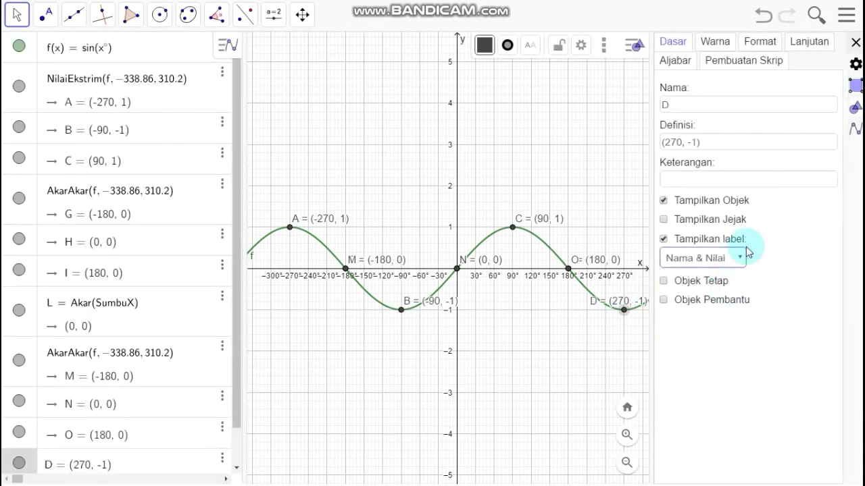
left_click(855, 43)
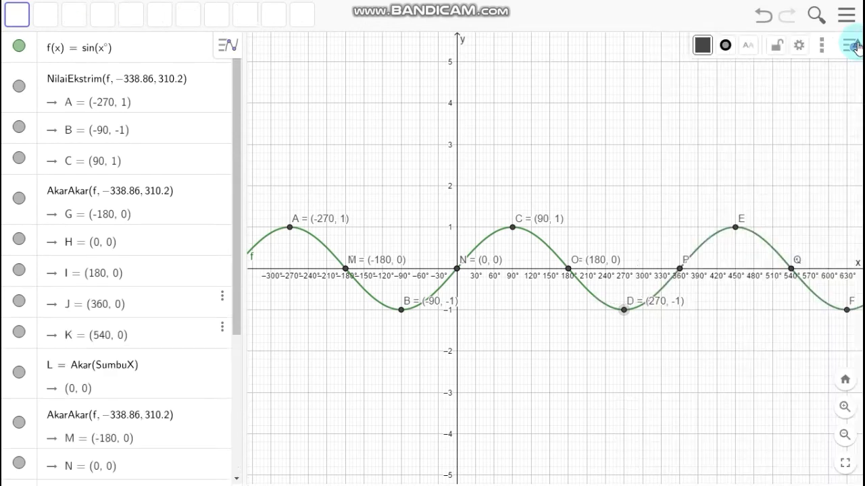
- Try to open the settings of root point J at (360, 0), closing the axis settings after each attempt
left_click(680, 268)
right_click(681, 269)
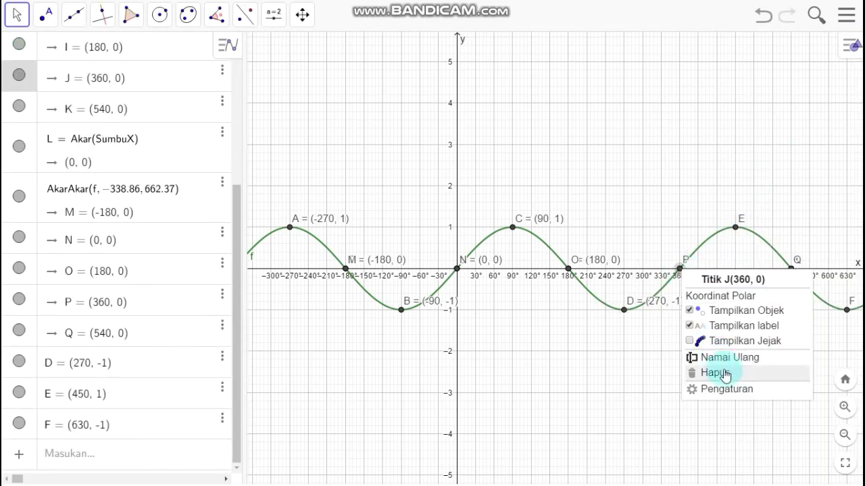
left_click(729, 389)
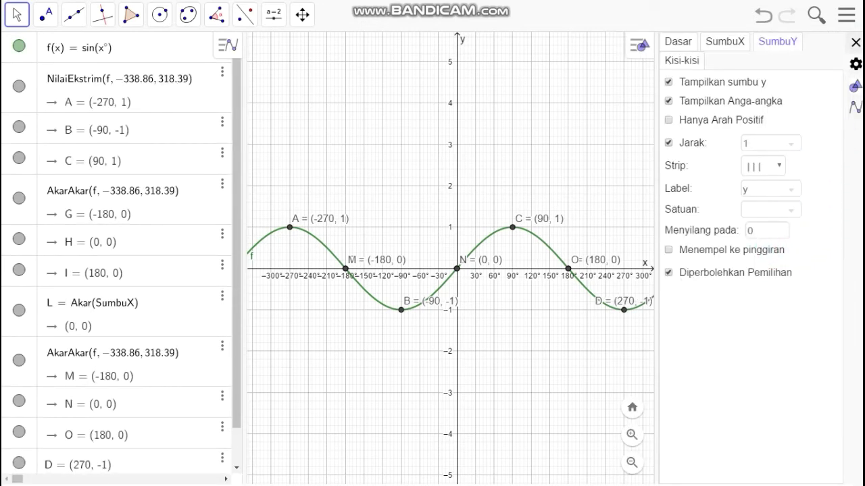
left_click(856, 44)
left_click(752, 203)
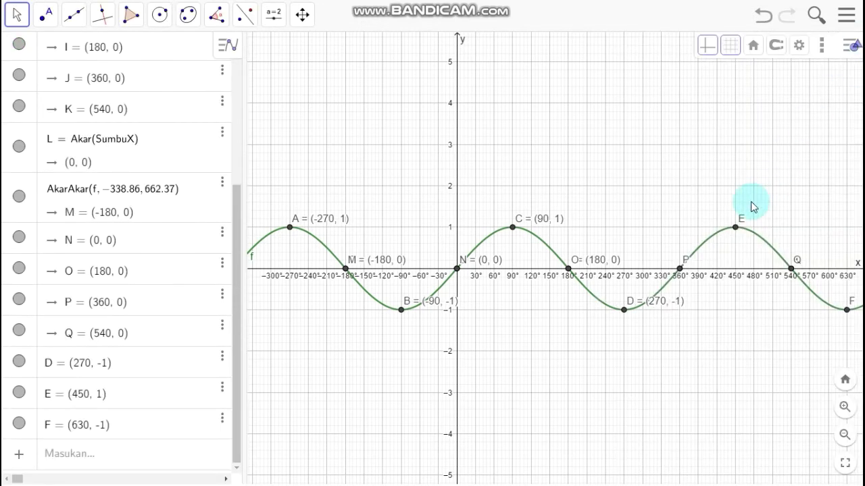
left_click(681, 272)
left_click(680, 270)
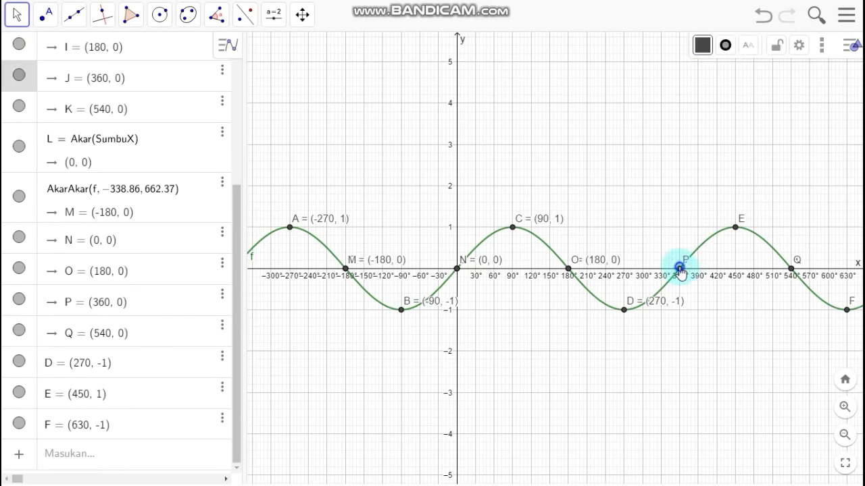
right_click(680, 270)
left_click(710, 385)
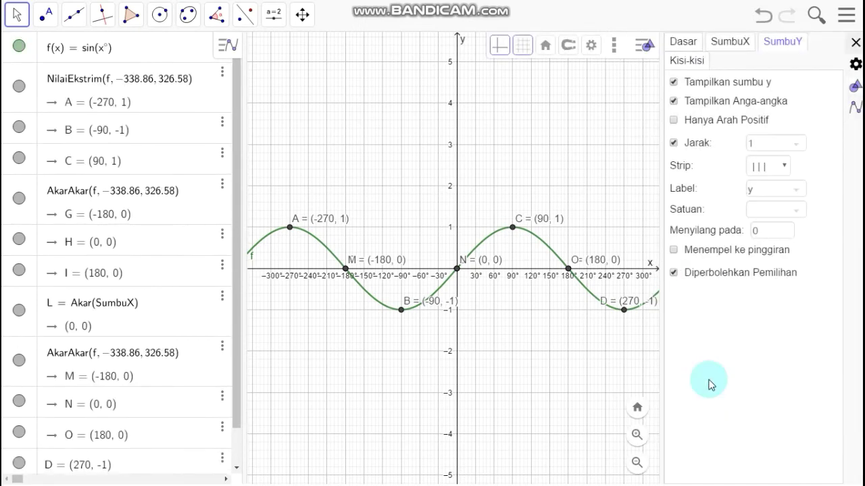
left_click(856, 43)
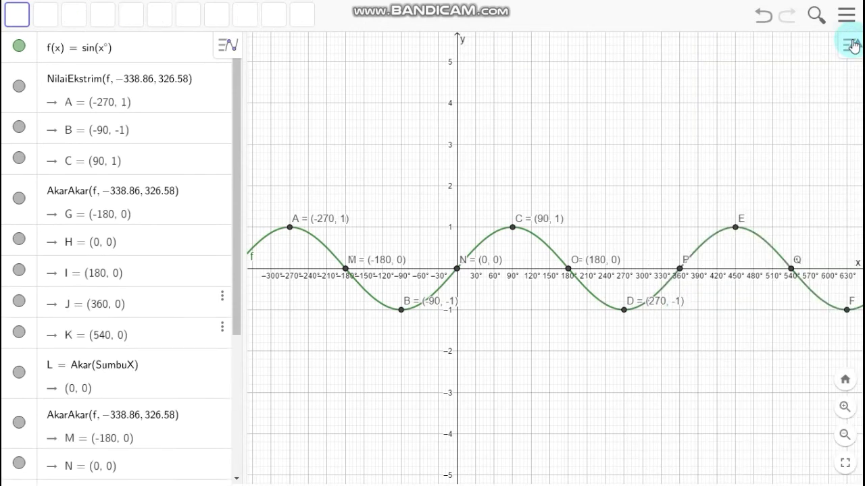
- Try to open the settings of maximum point E at (450, 1) and root point K at (540, 0)
right_click(735, 229)
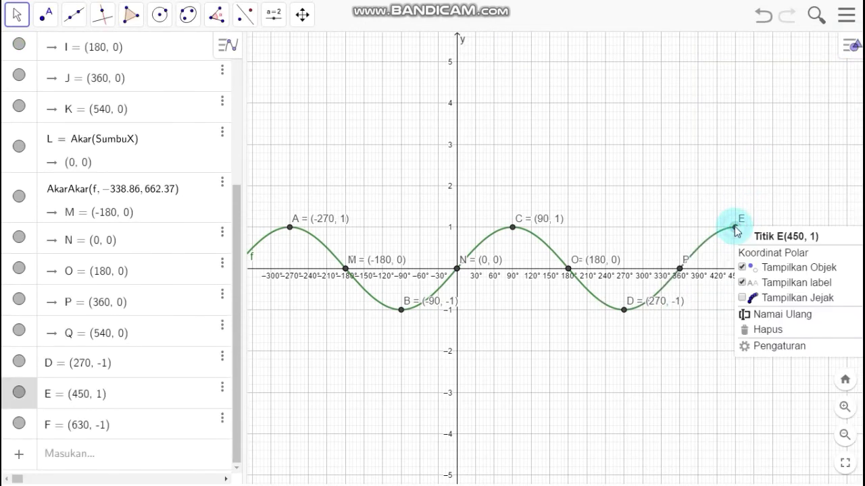
left_click(771, 346)
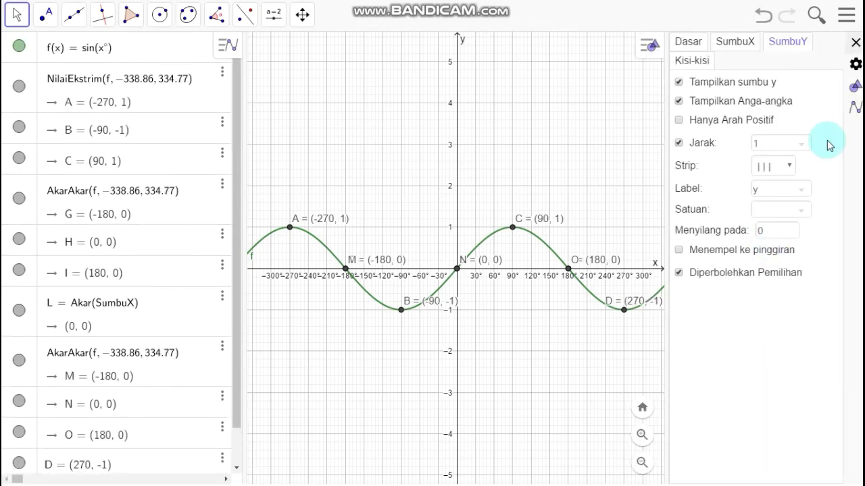
left_click(855, 42)
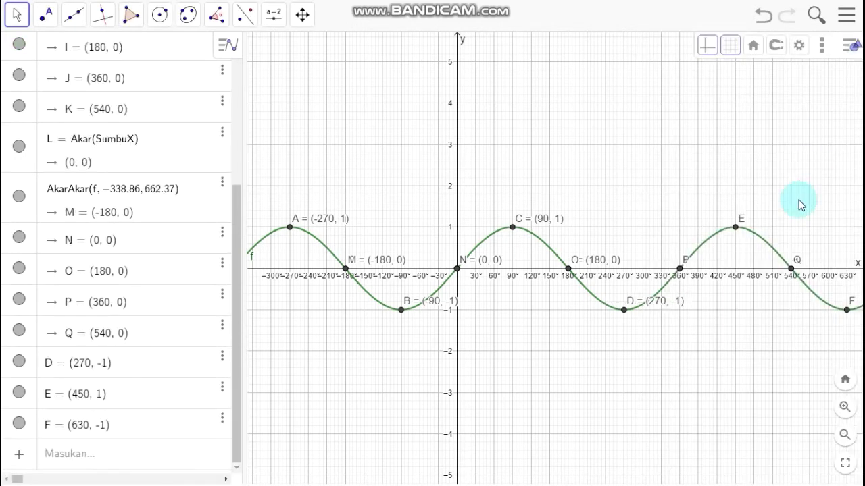
right_click(791, 269)
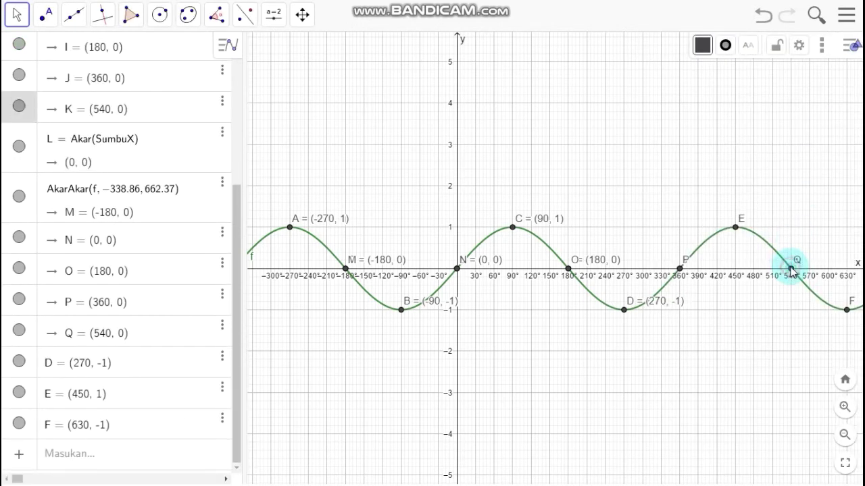
left_click(810, 386)
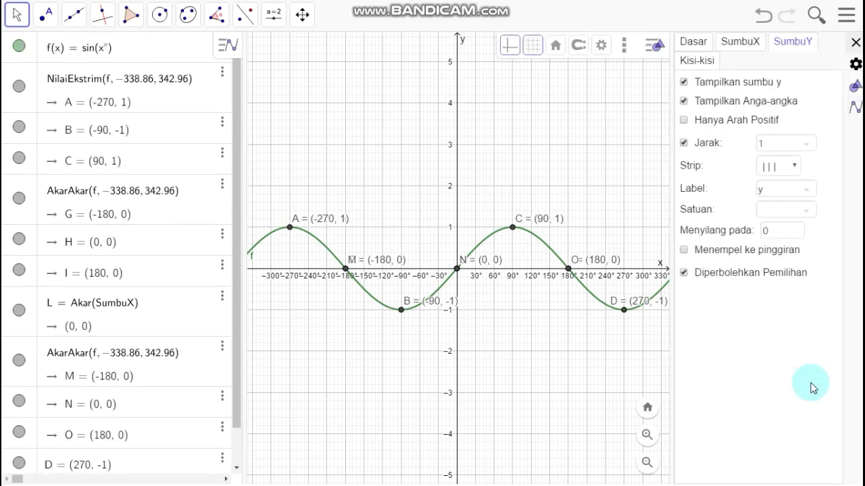
left_click(855, 42)
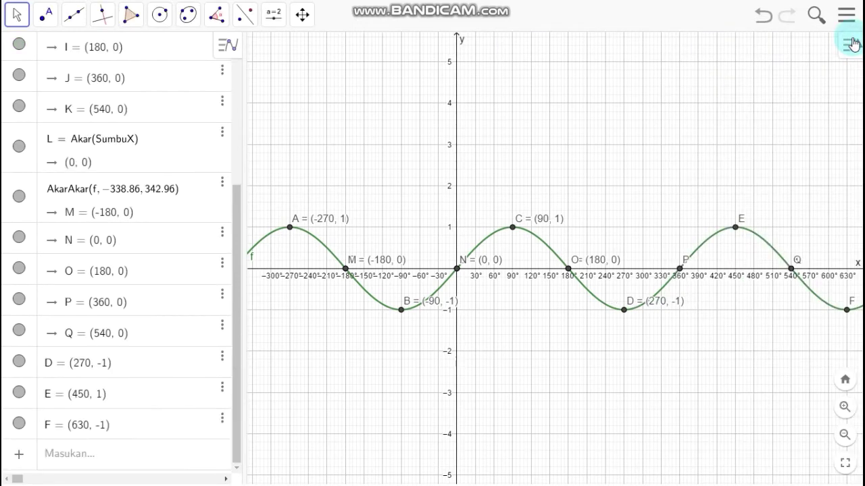
- Try once more to open the settings of root point J at (360, 0), and close the settings
left_click(680, 268)
right_click(680, 269)
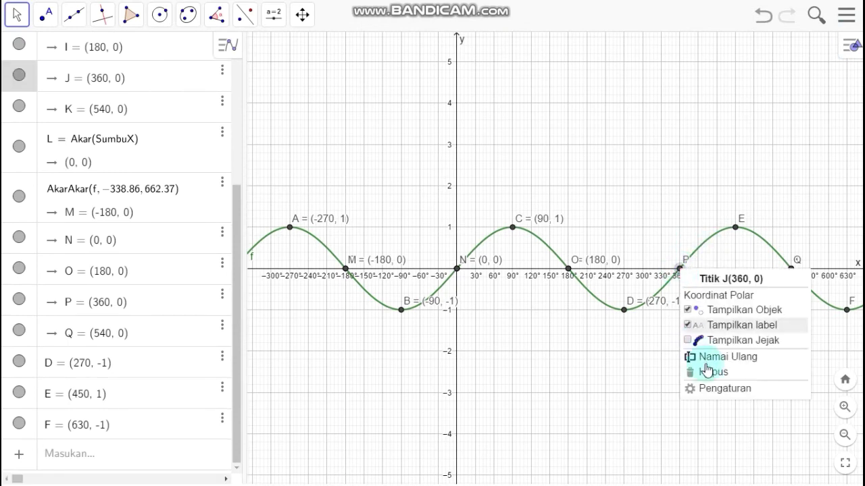
left_click(720, 393)
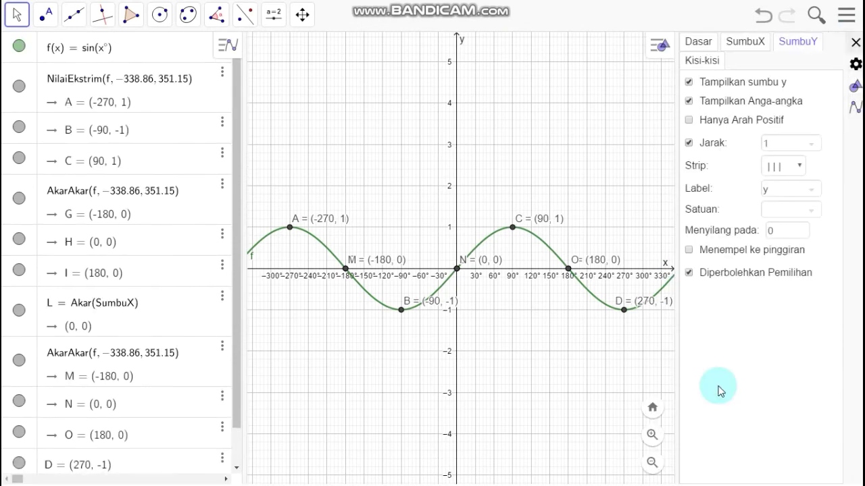
left_click(855, 44)
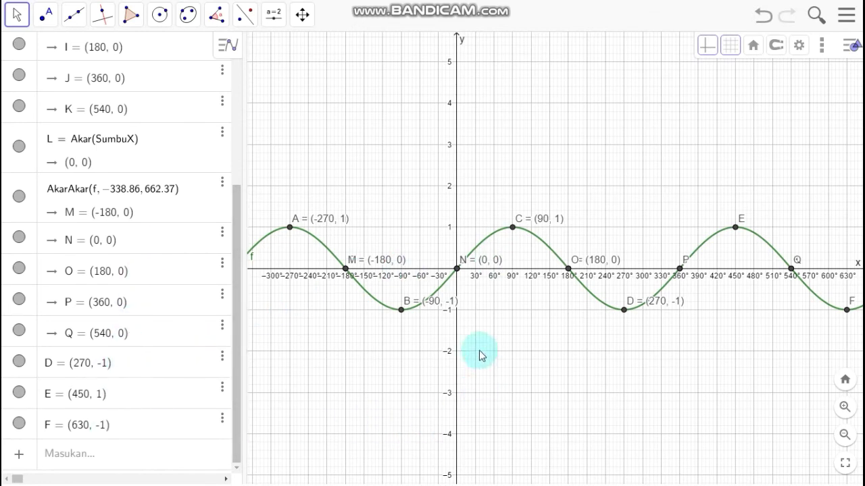
- Return to full screen and stretch the y-axis with Geser Tampilan Grafik until about 3 units fit above the x-axis
key("Escape")
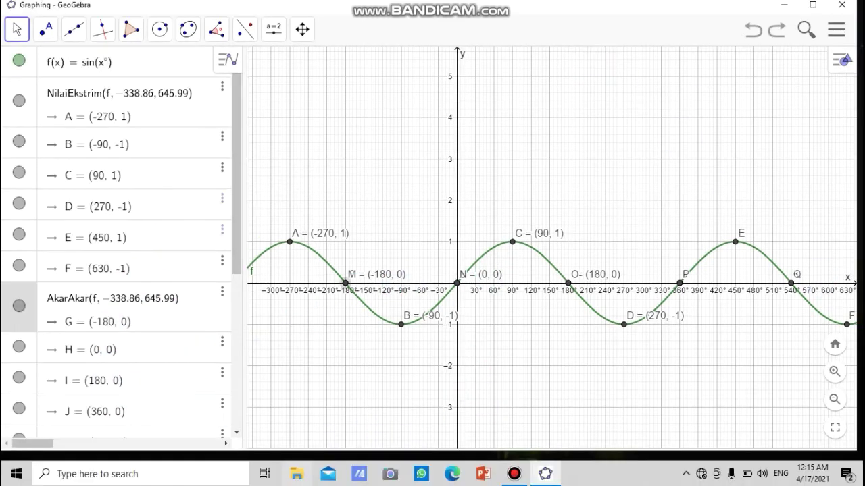
left_click(835, 431)
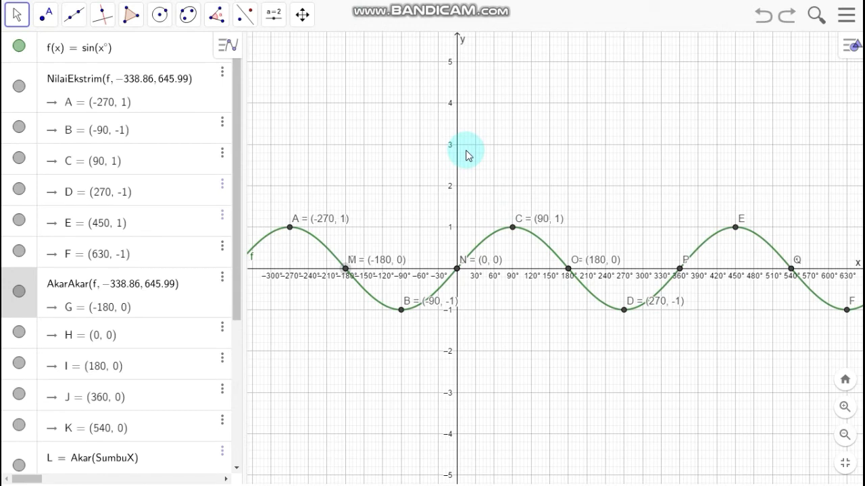
left_click(303, 16)
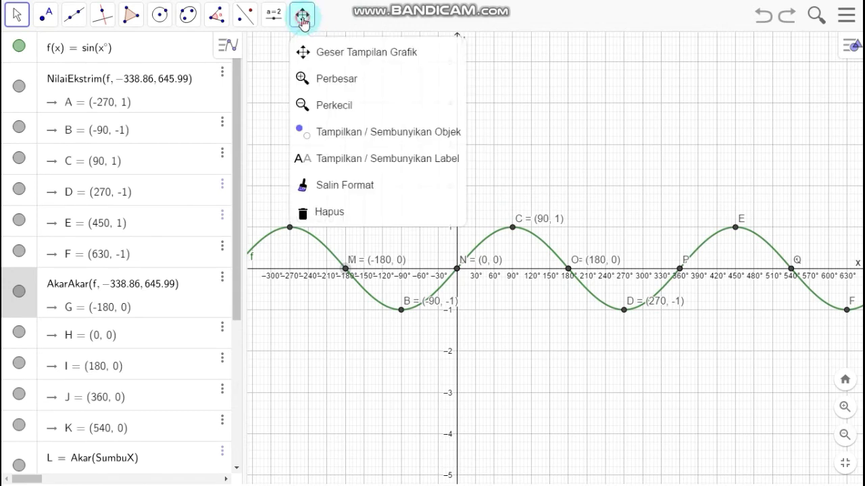
left_click(350, 62)
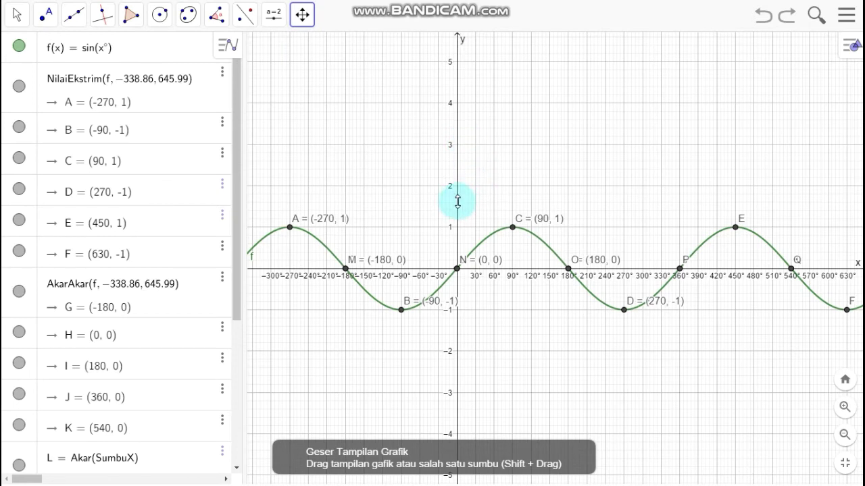
left_click_drag(457, 201, 455, 151)
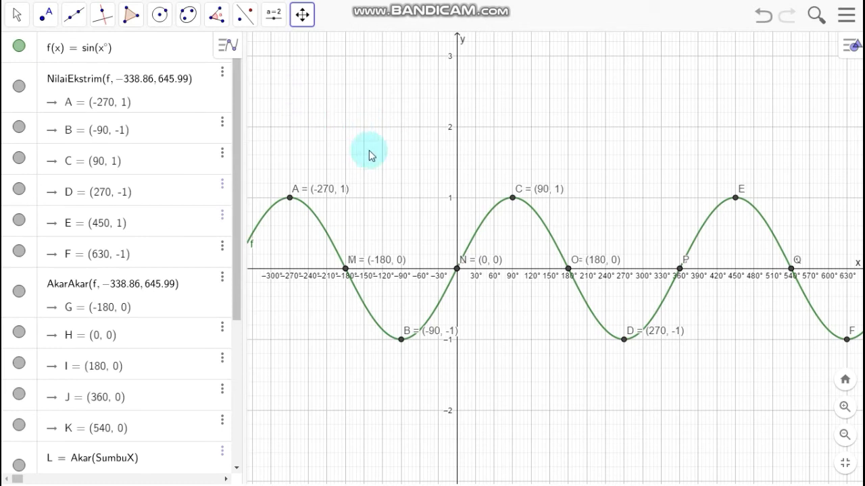
- Insert a number slider a = 1 with minimum -10 and maximum 10 above the curve, near y = 2
left_click(273, 14)
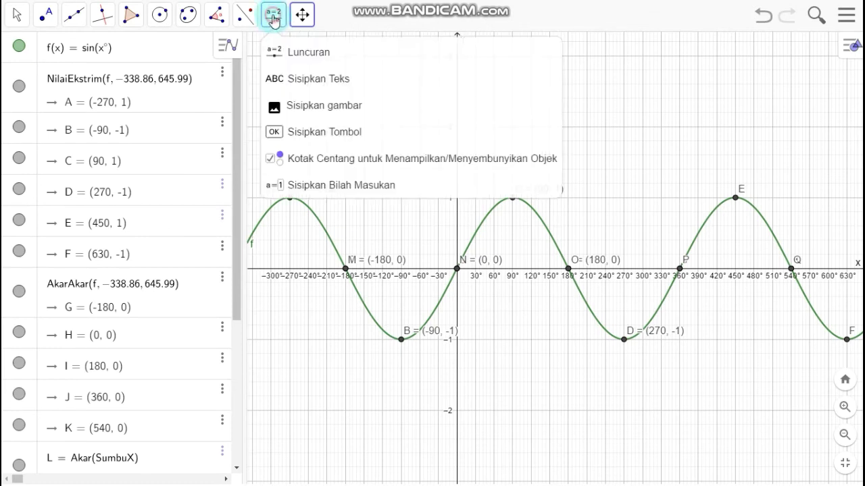
left_click(314, 59)
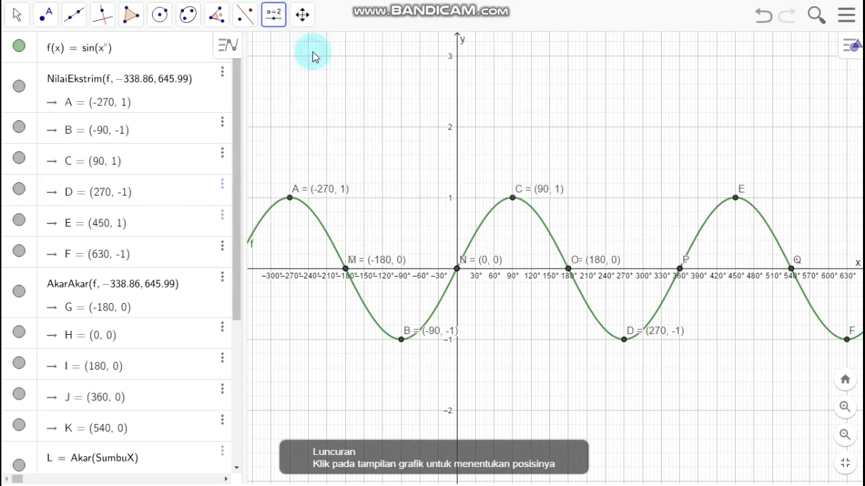
left_click(545, 117)
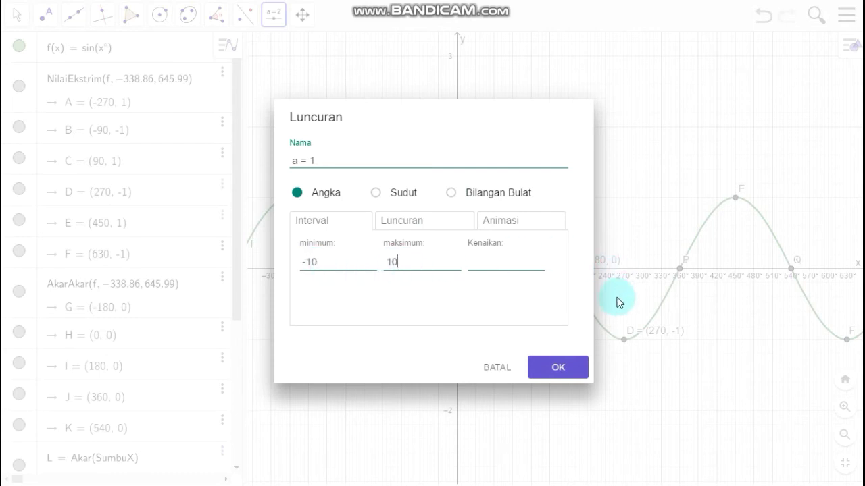
left_click(562, 368)
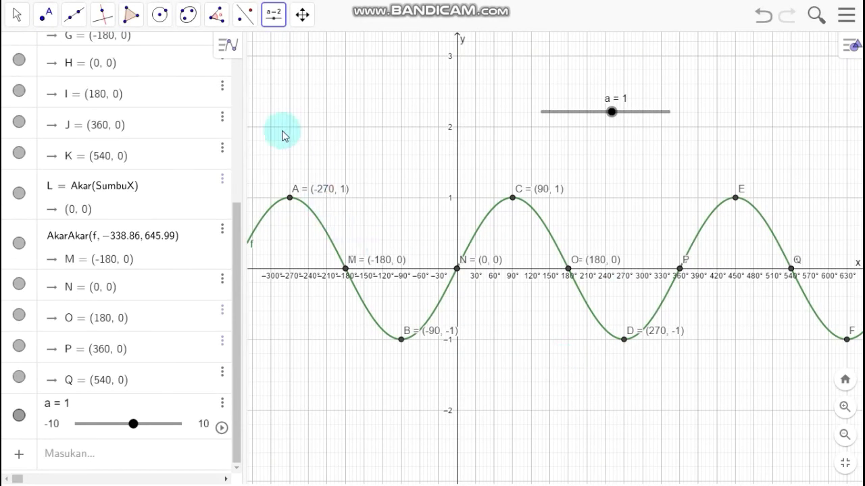
- Multiply the sine in the function by the slider variable so it reads f(x) = a sin(x°)
left_click(236, 73)
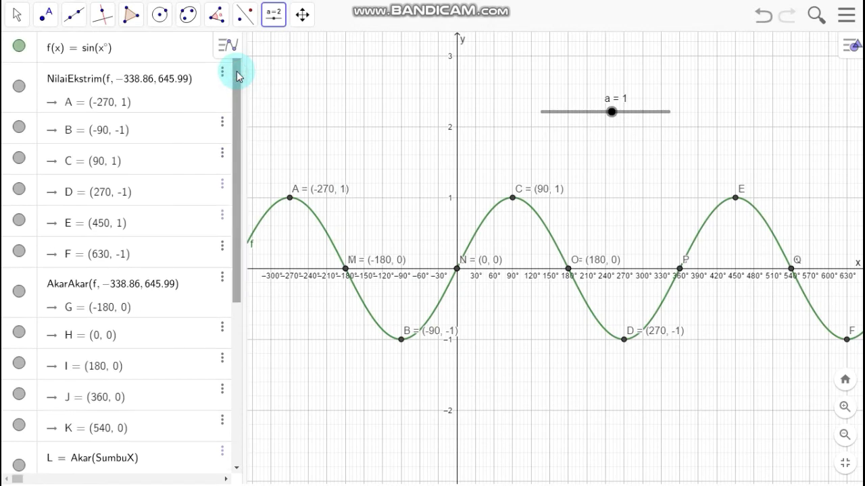
left_click(84, 51)
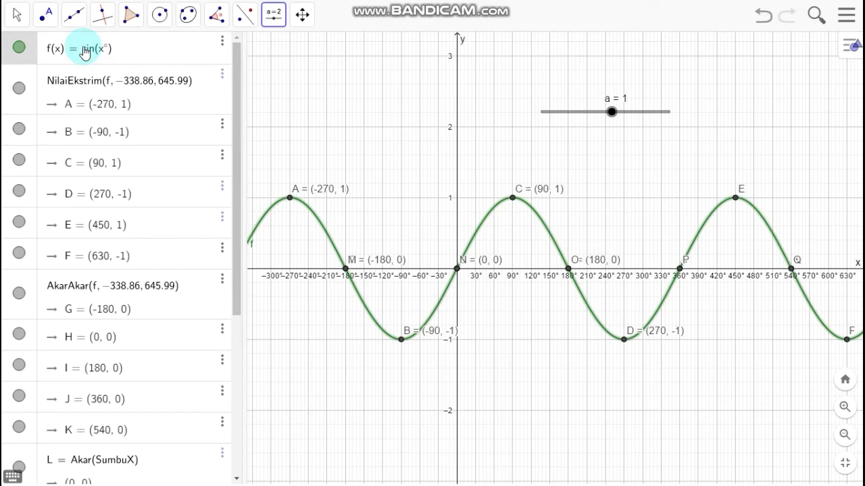
type("a")
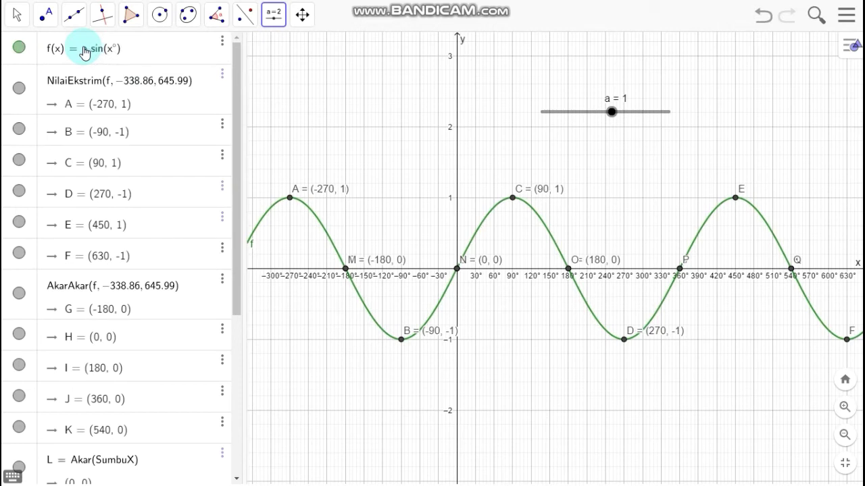
key("Return")
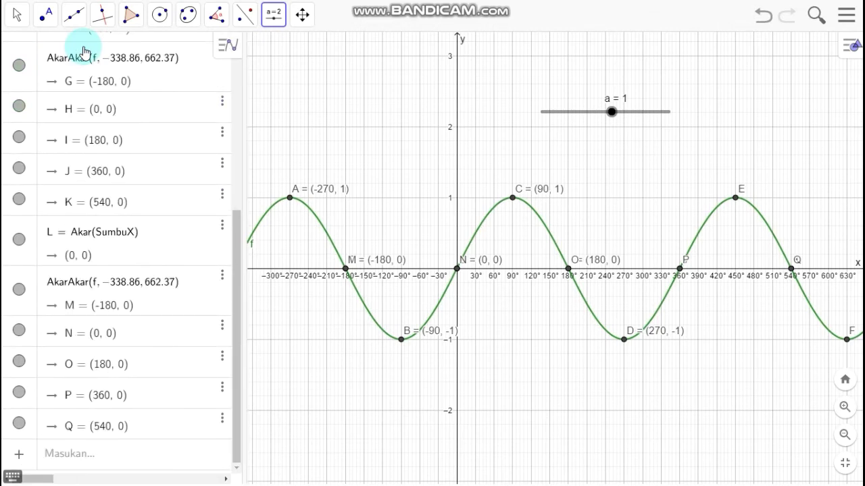
scroll(241, 100, "up", 5)
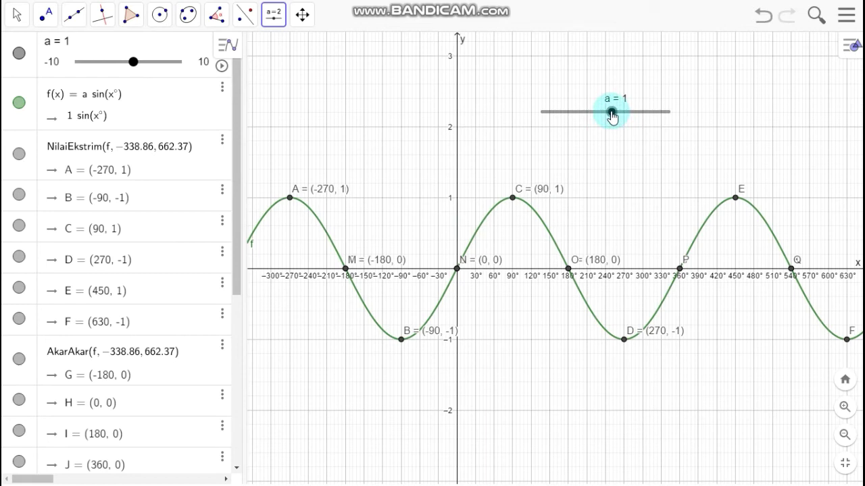
- Vary slider a through 4, 2 and -2 to examine its effect on the curve, and return it to 1
left_click_drag(612, 115, 631, 115)
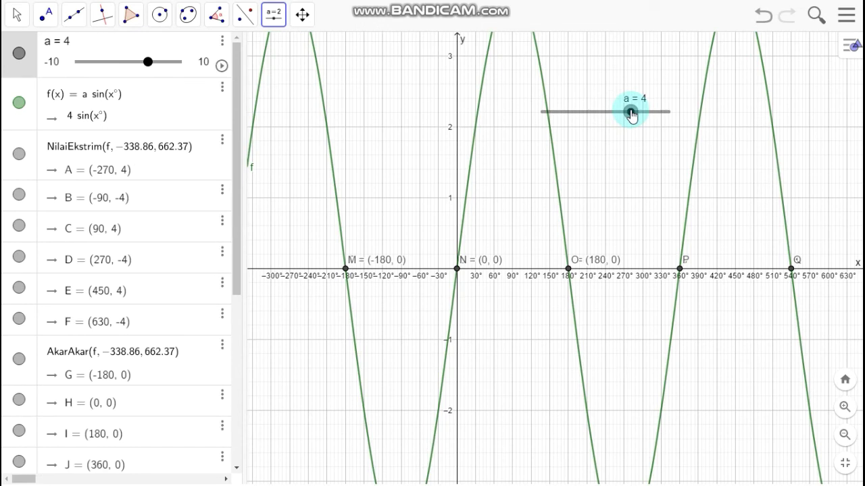
left_click_drag(631, 115, 620, 115)
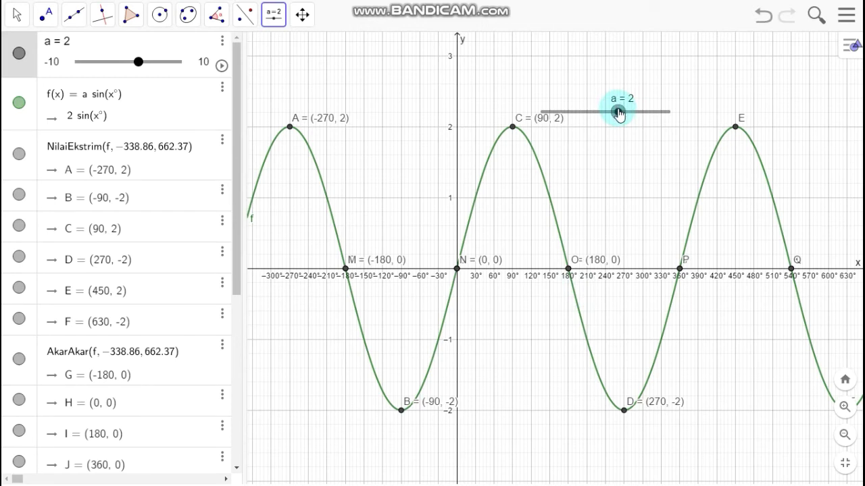
left_click_drag(619, 113, 593, 113)
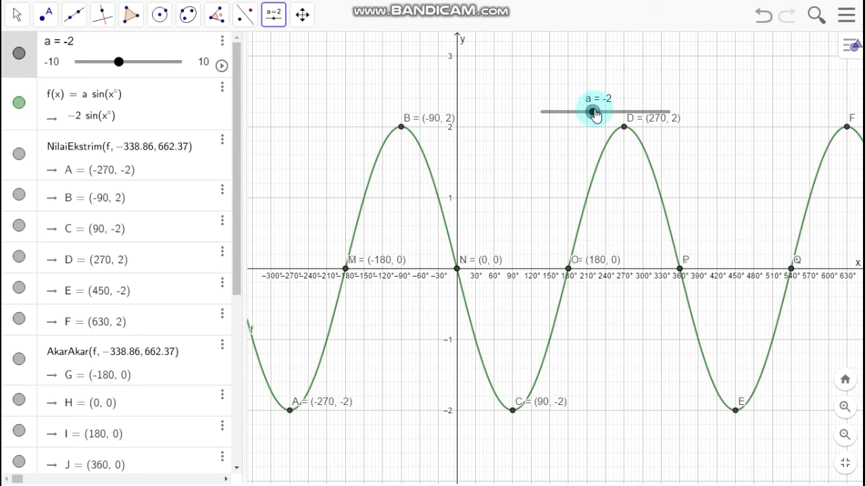
left_click_drag(594, 113, 612, 118)
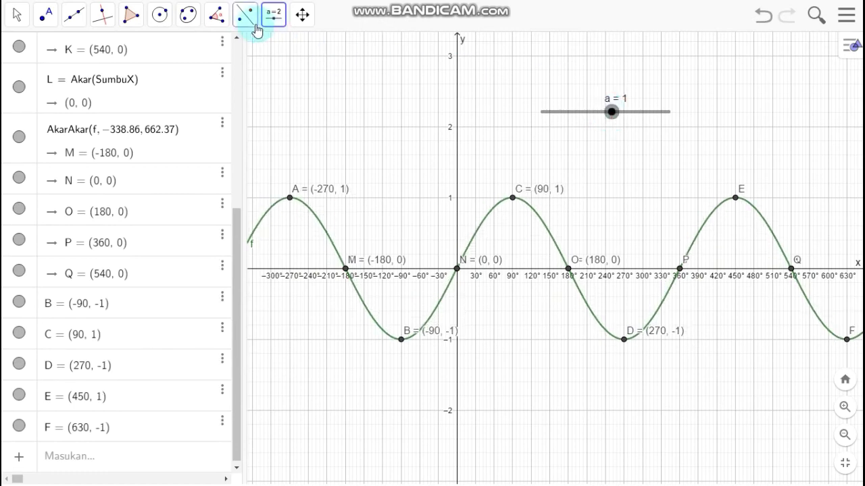
- Move the factor a inside the sine so the function reads f(x) = sin(a x°)
left_click(238, 38)
left_click(238, 39)
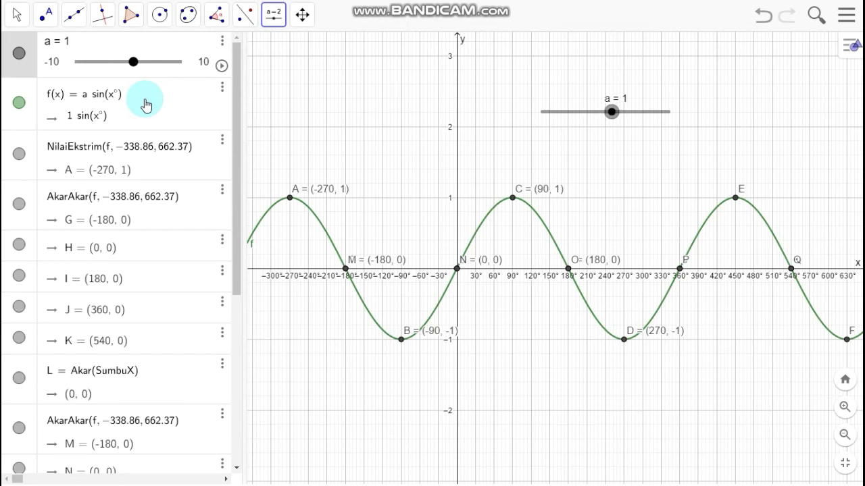
left_click(95, 101)
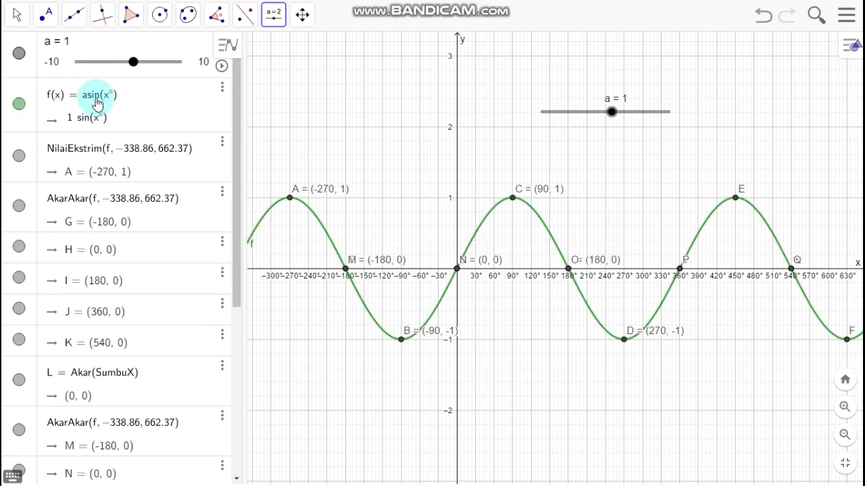
key("BackSpace")
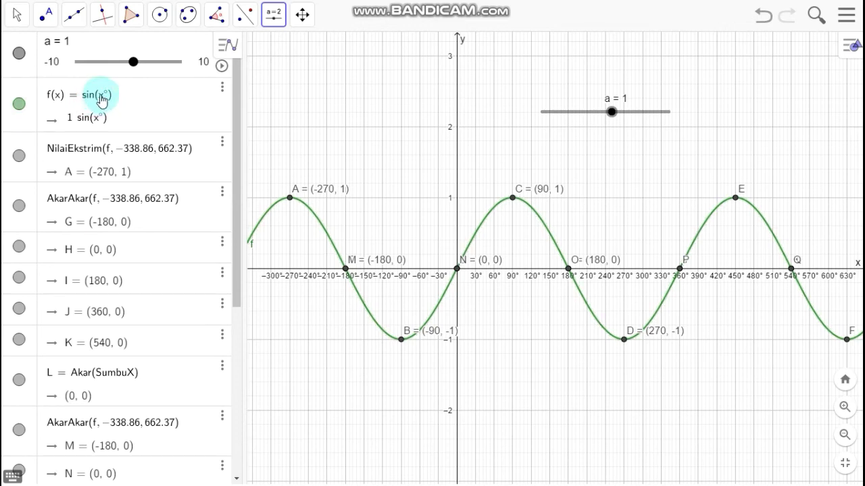
type("a")
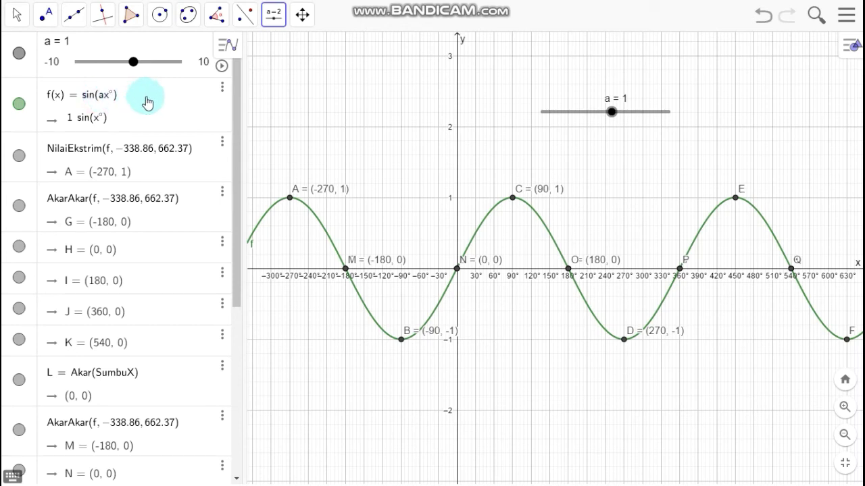
key("Return")
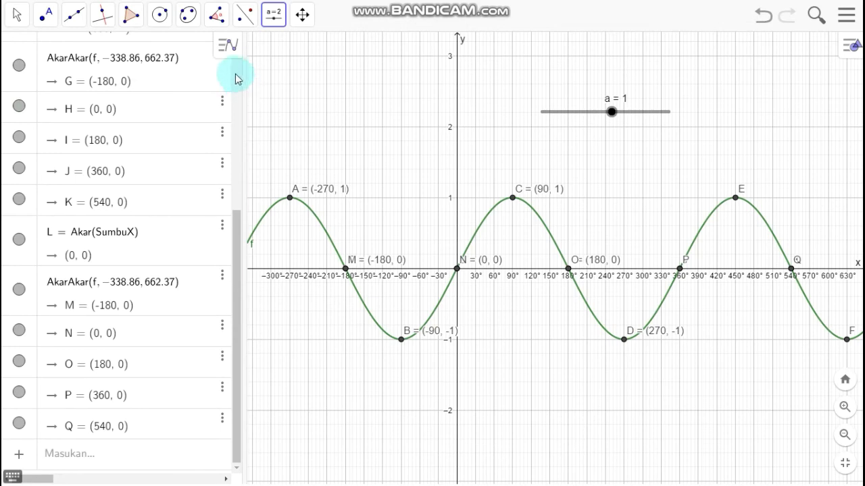
scroll(235, 78, "up", 5)
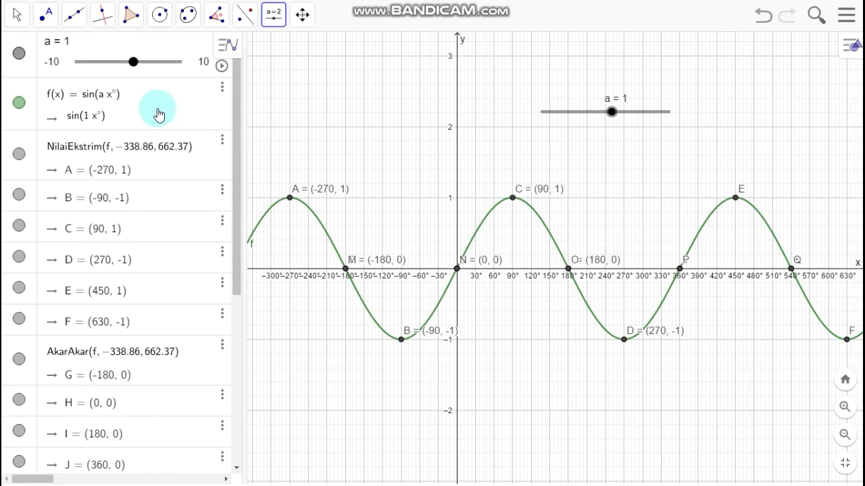
- Append a comma and the lower domain bound 0° to the function's definition after sin(a x°)
left_click(122, 97)
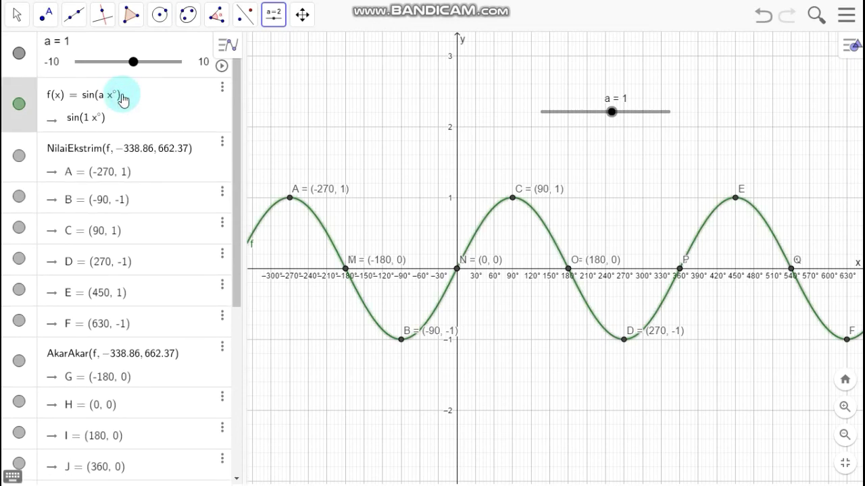
type(",")
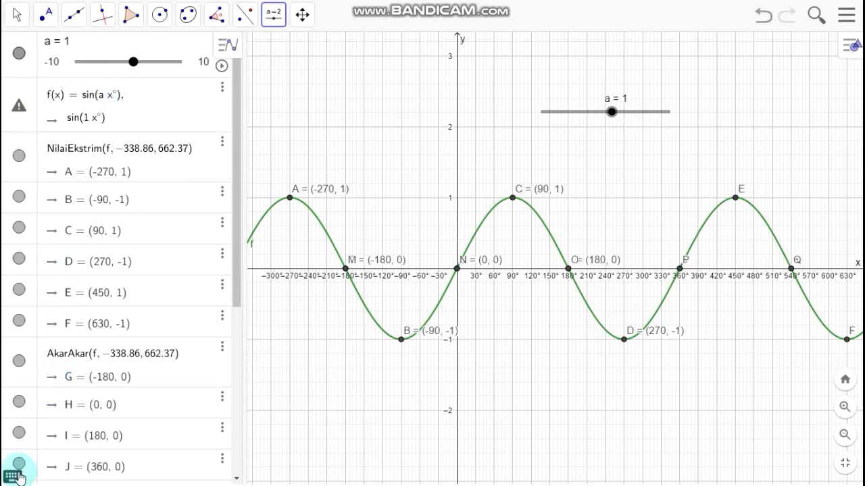
left_click(15, 476)
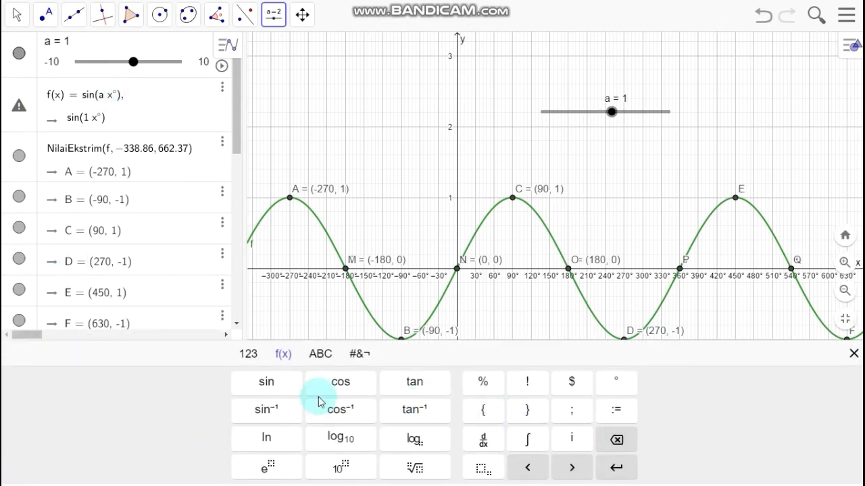
left_click(248, 354)
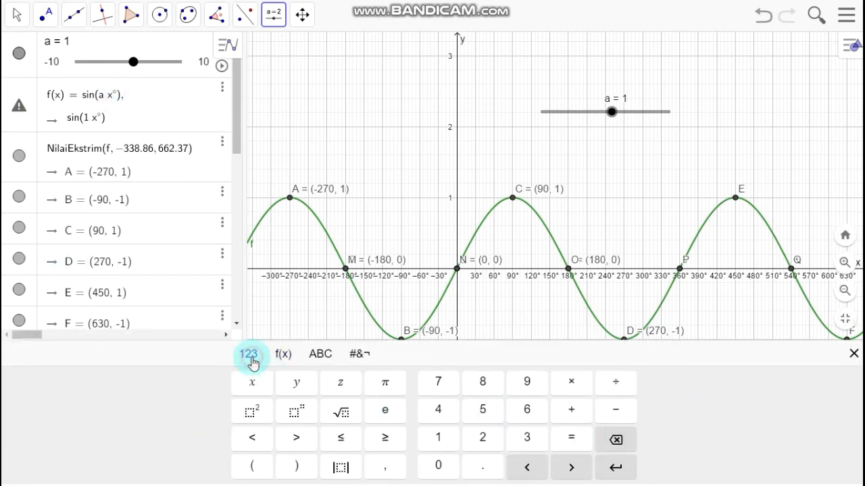
left_click(446, 466)
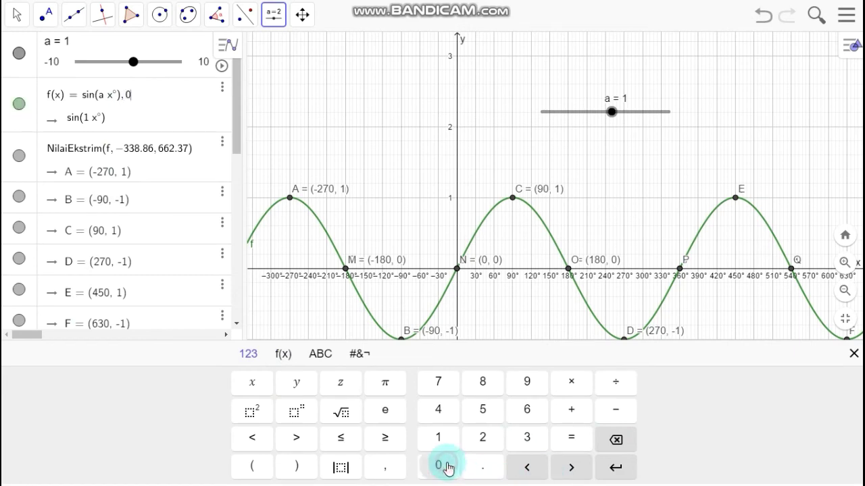
left_click(356, 358)
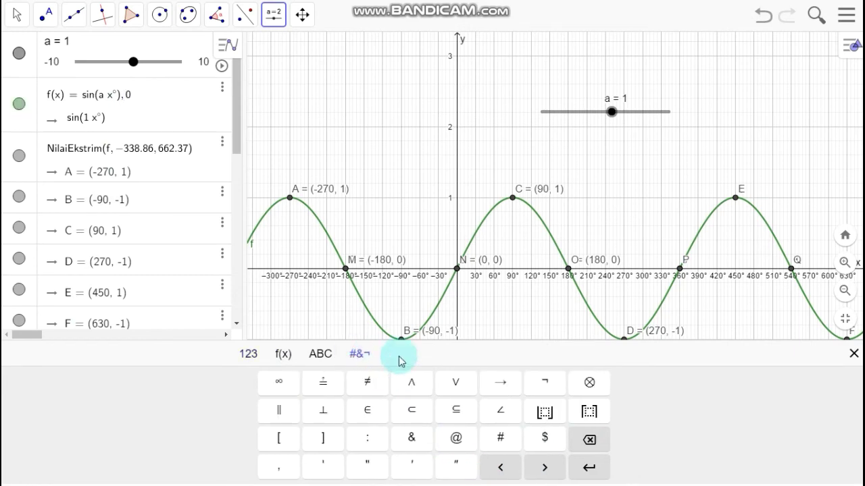
left_click(321, 355)
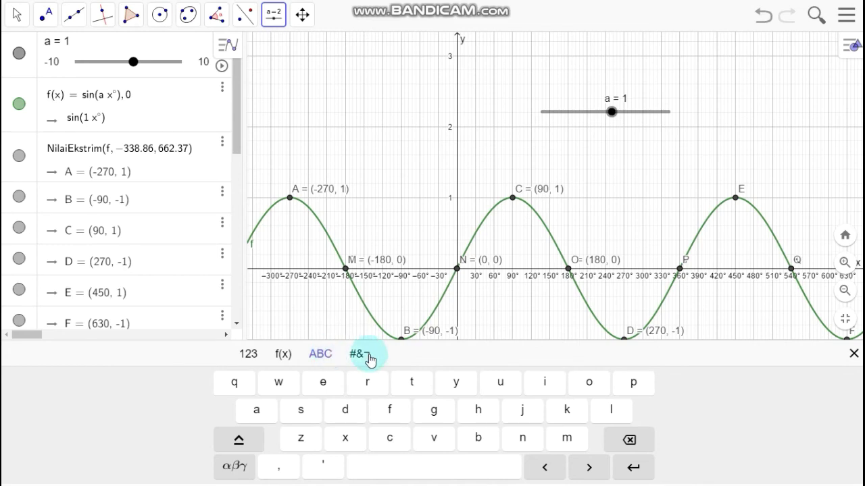
left_click(284, 354)
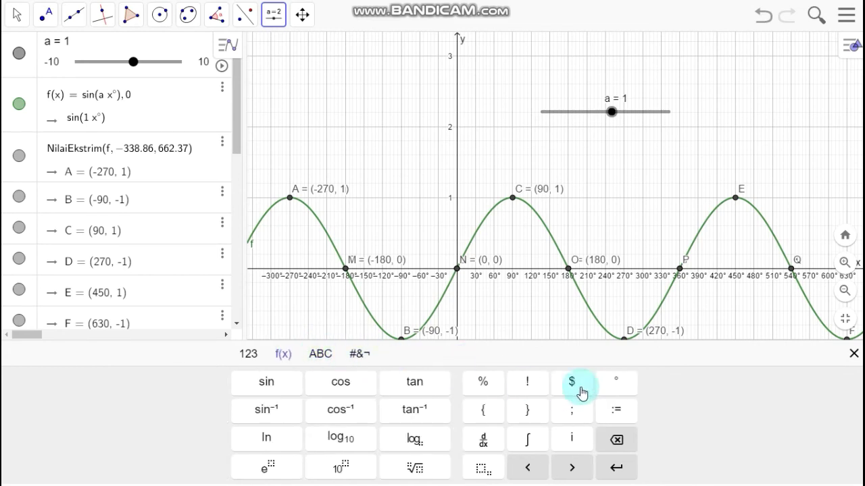
left_click(610, 383)
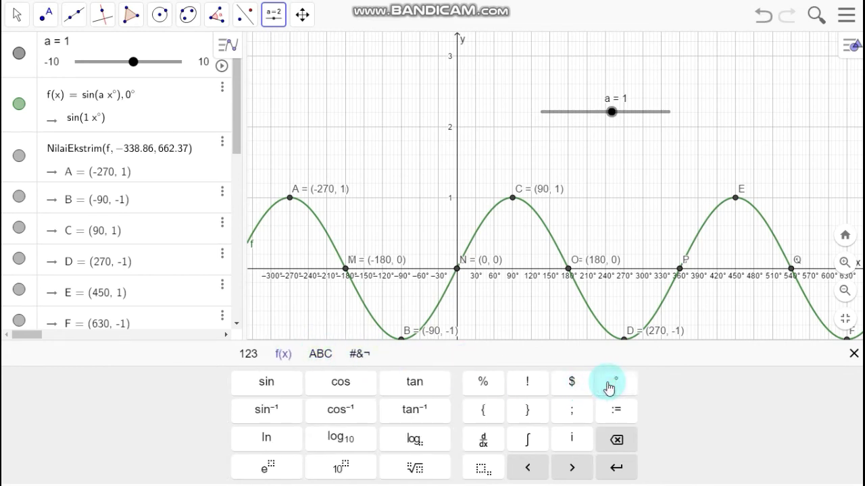
- Continue the domain condition after 0° with ≤ x°
left_click(241, 354)
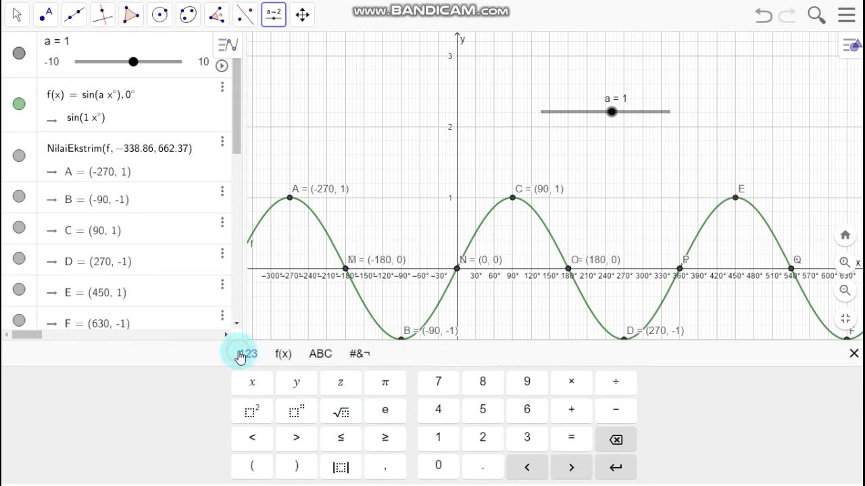
left_click(341, 439)
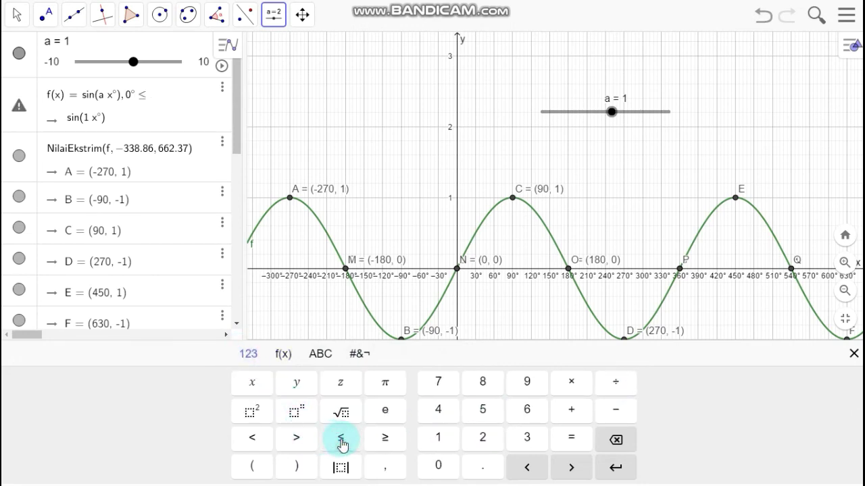
left_click(254, 382)
left_click(359, 354)
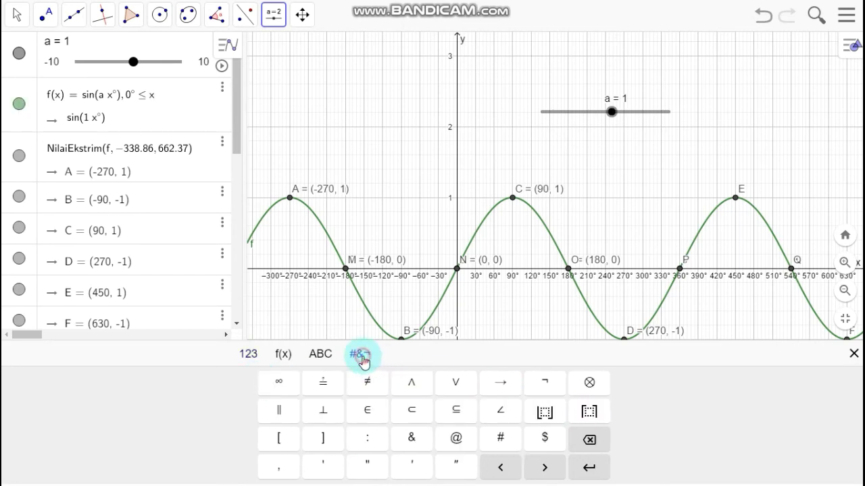
left_click(323, 353)
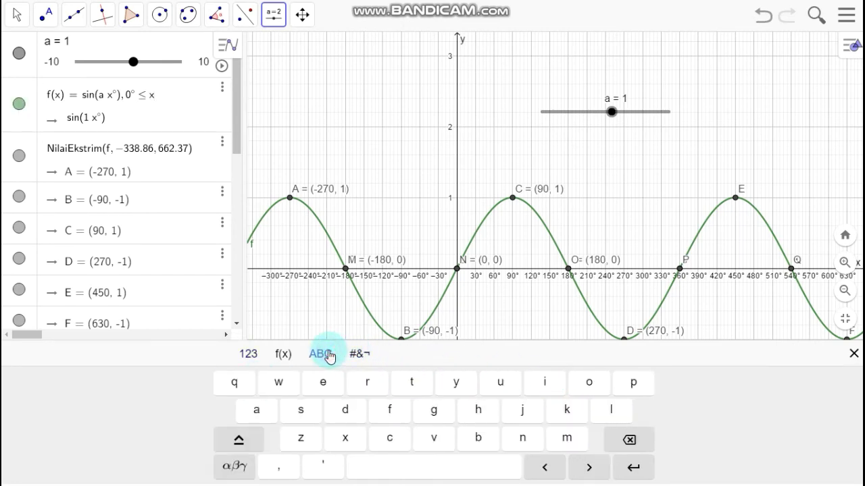
left_click(284, 352)
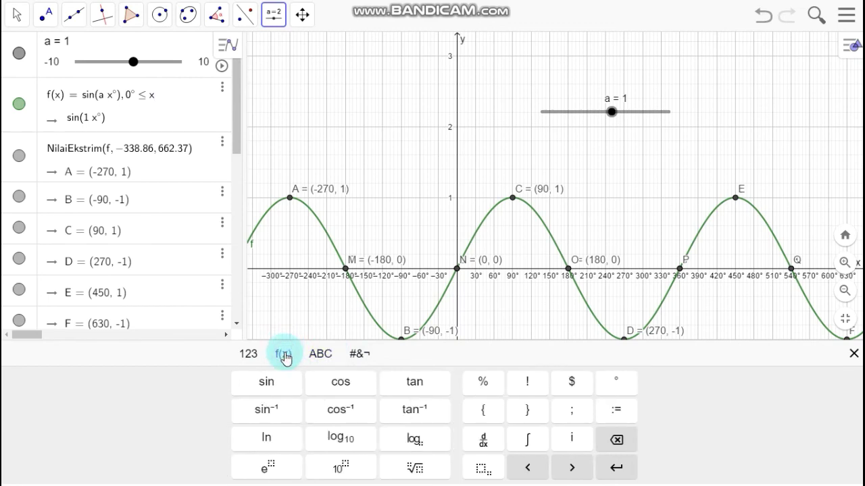
left_click(622, 385)
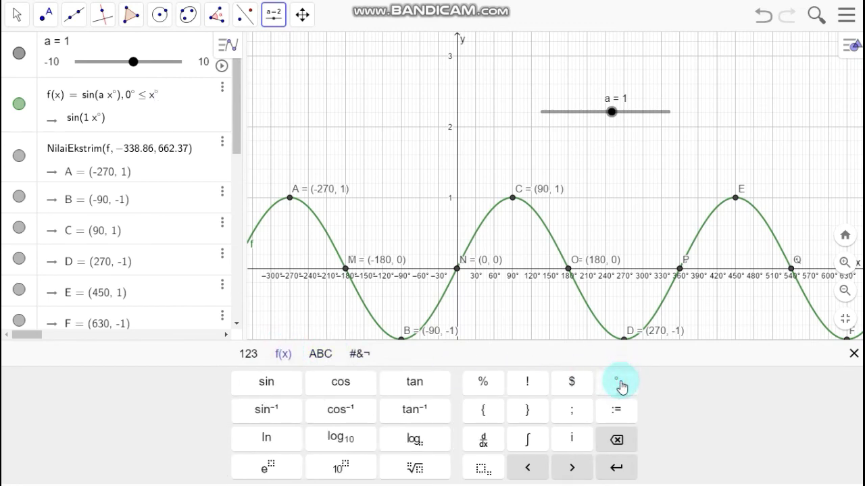
- Complete the domain condition with ≤ 360° so the entry reads f(x) = sin(a x°), 0° ≤ x° ≤ 360°
left_click(249, 354)
left_click(329, 441)
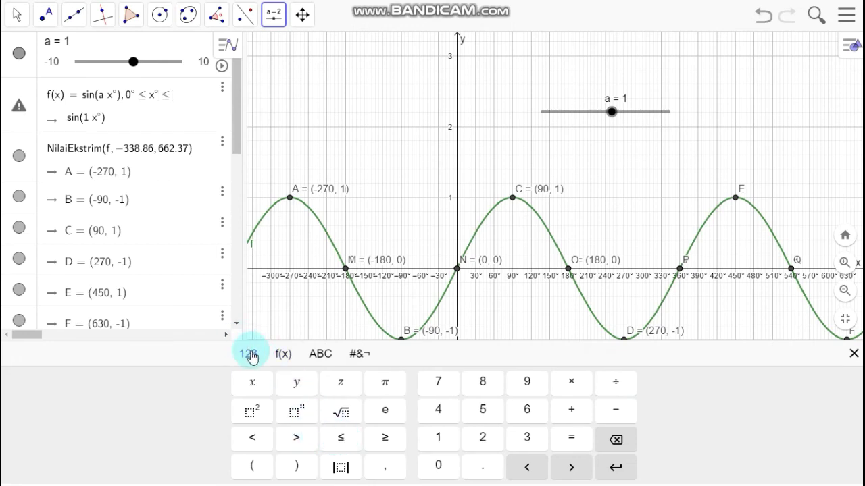
left_click(529, 440)
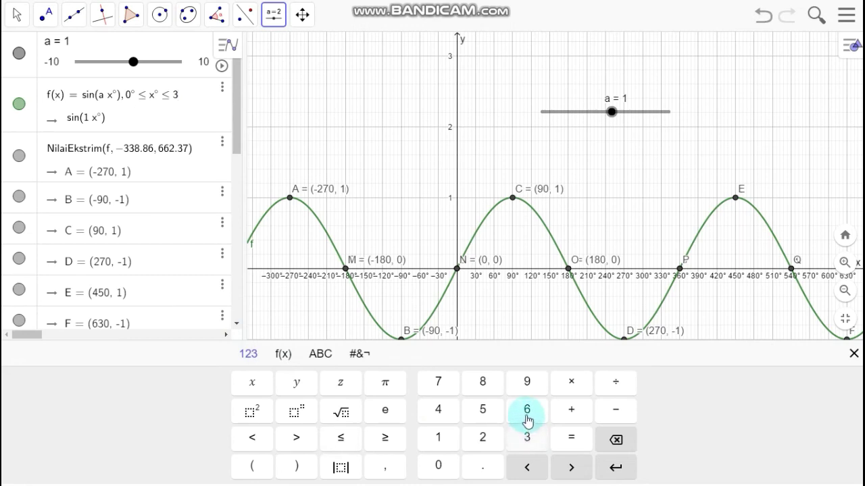
left_click(526, 411)
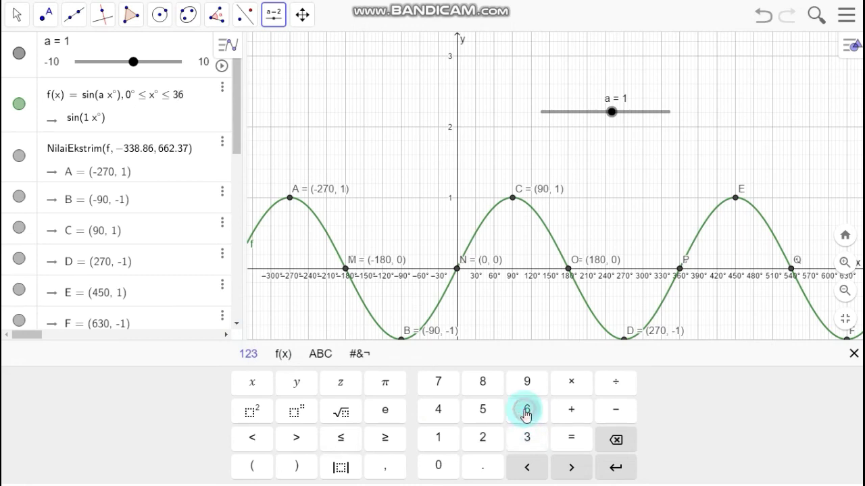
left_click(438, 466)
left_click(290, 355)
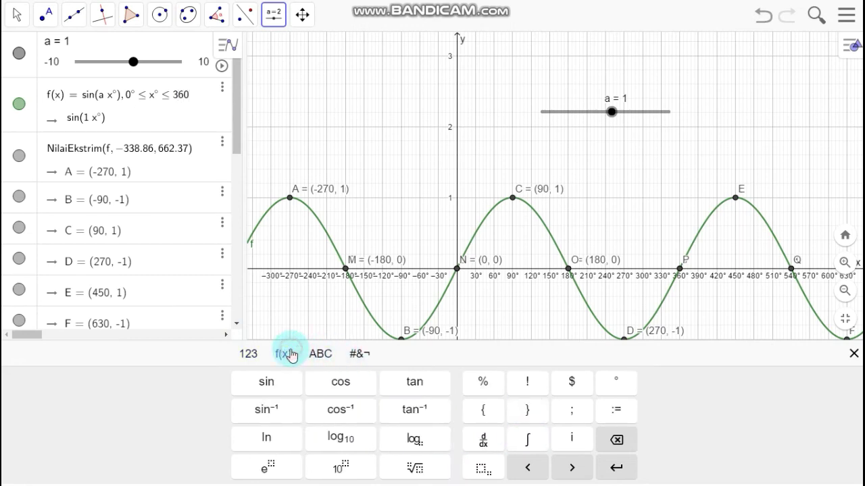
left_click(616, 382)
left_click(195, 122)
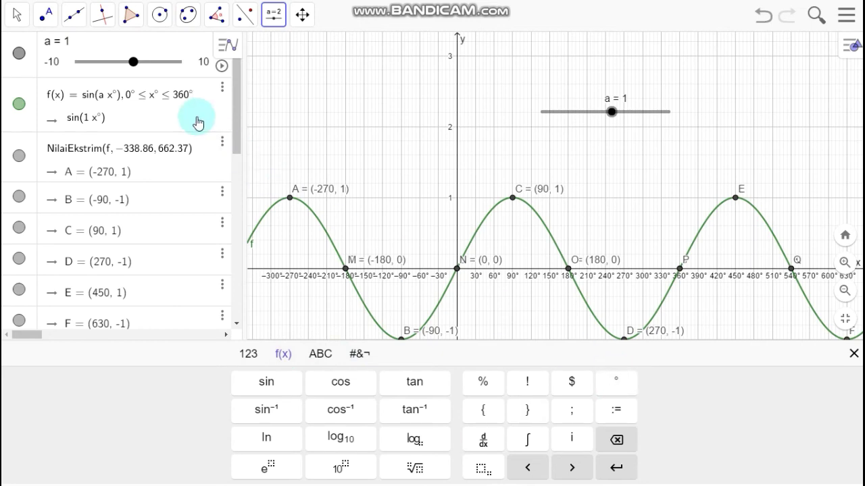
- Apply the definition f(x) = sin(a x°), 0° ≤ x° ≤ 360° to restrict the graph's domain
key("Return")
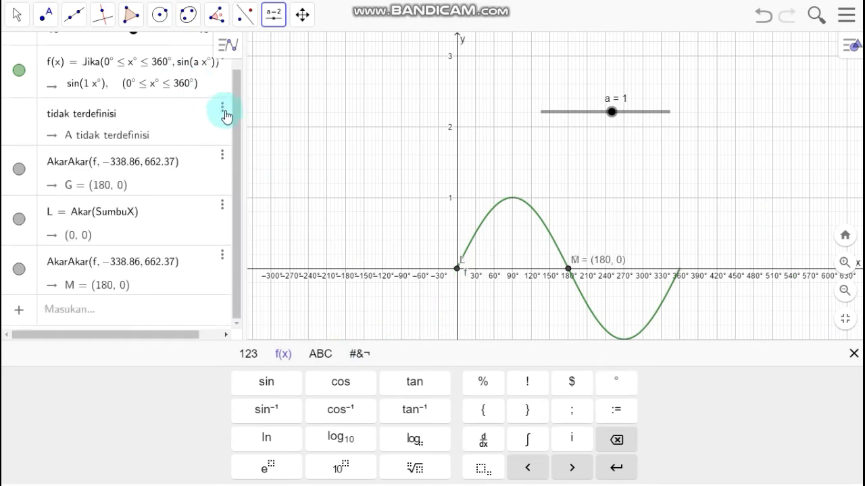
left_click(236, 65)
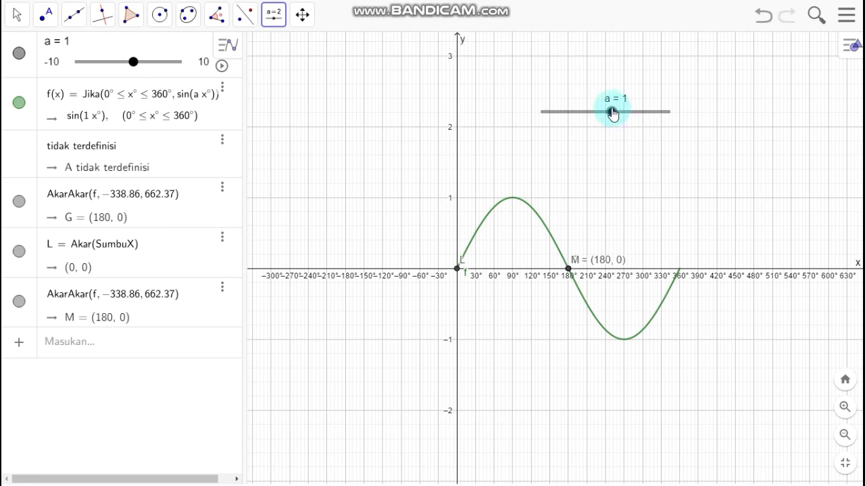
- Vary slider a to 3 and finally to -3 to compare the domain-restricted graphs of sin(a x°)
mouse_move(612, 114)
left_mouse_down()
mouse_move(632, 113)
mouse_move(625, 115)
left_mouse_up()
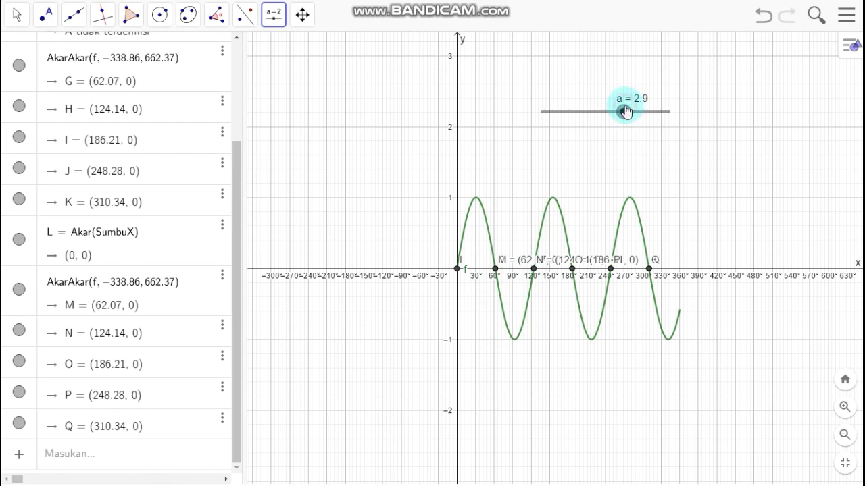
left_click_drag(624, 111, 625, 112)
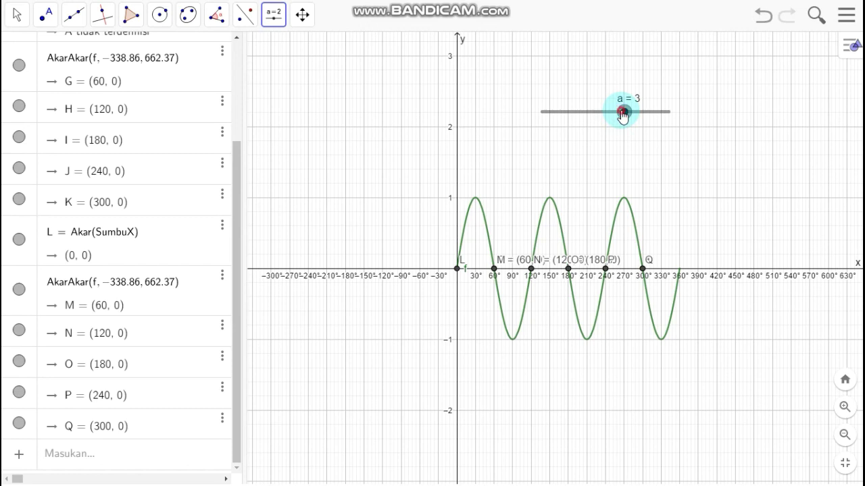
left_click_drag(619, 114, 587, 115)
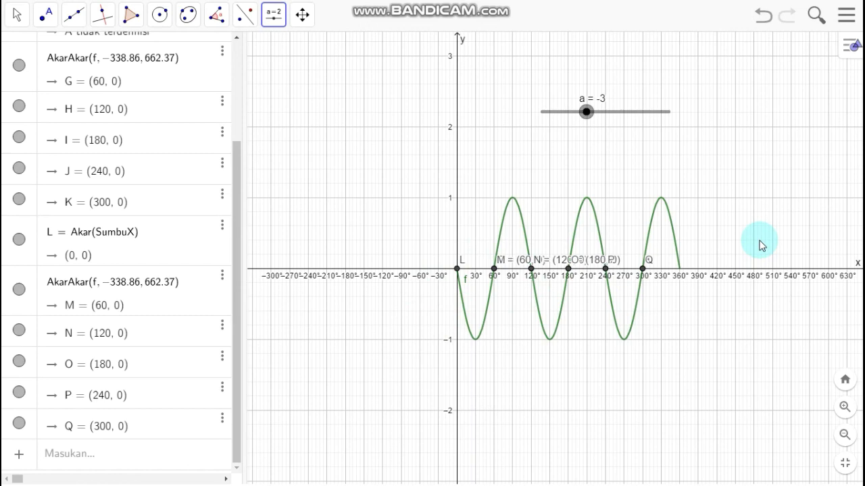
scroll(232, 98, "up", 3)
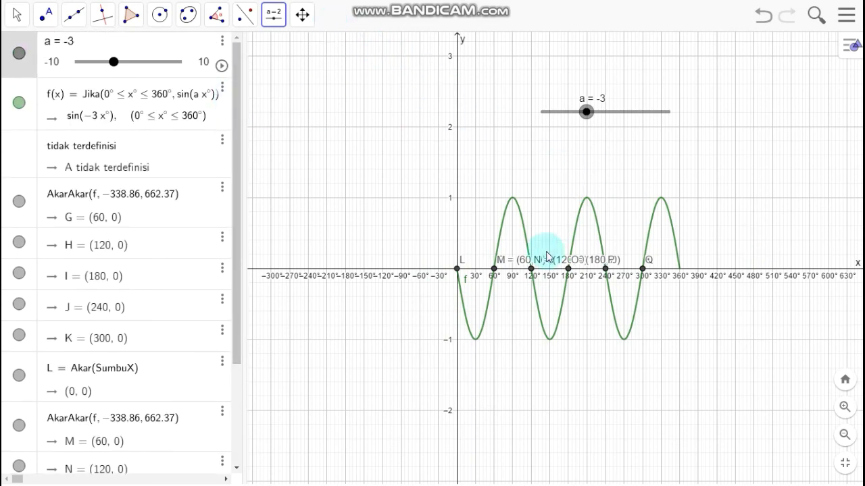
- Change the colour of slider a to blue (#0000FF) in the object settings and close them
left_click(508, 203)
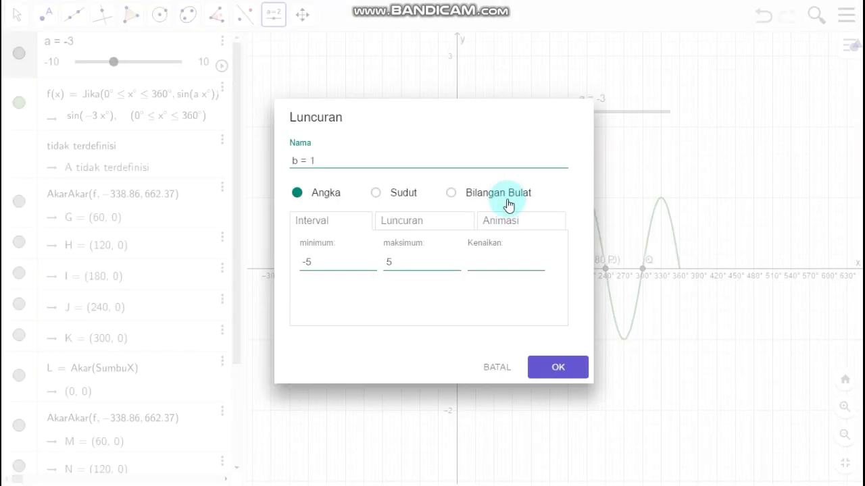
left_click(498, 367)
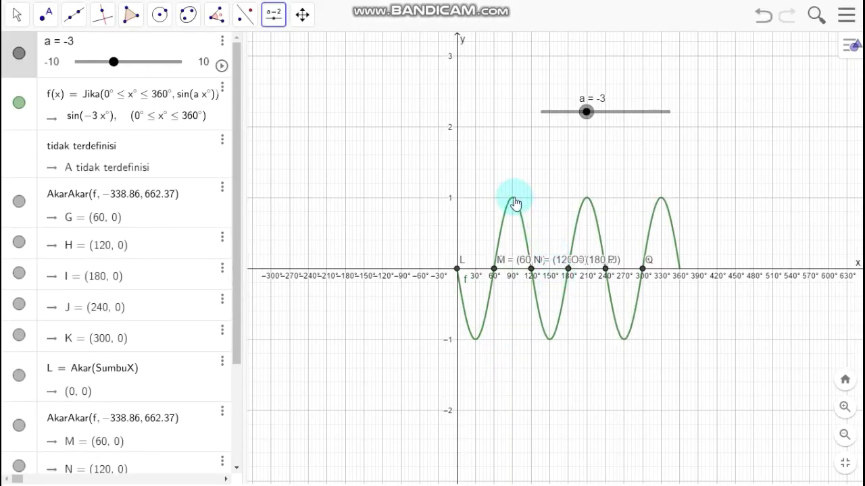
right_click(514, 201)
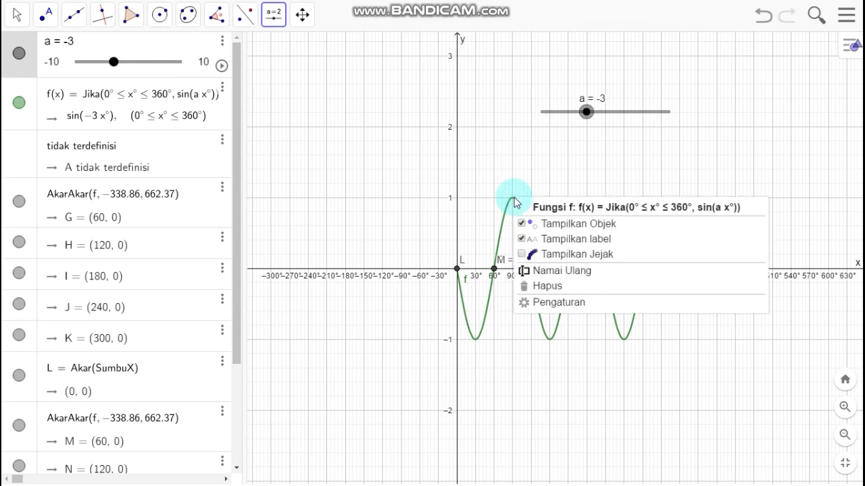
left_click(539, 303)
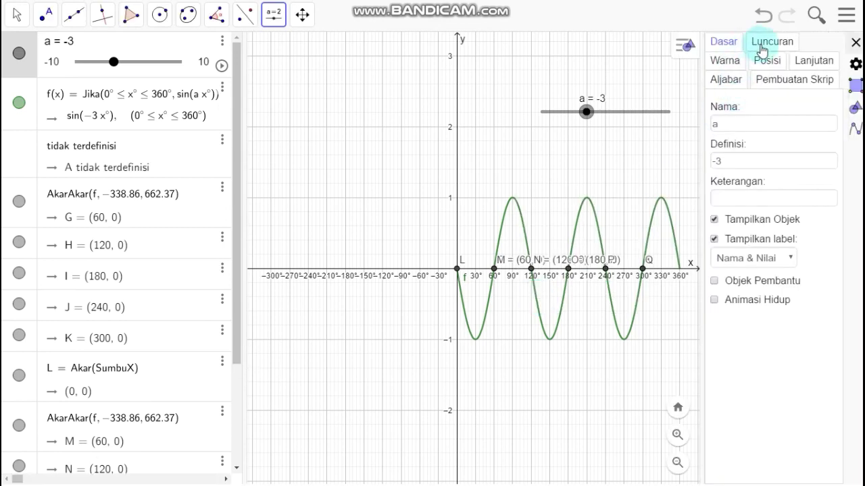
left_click(726, 60)
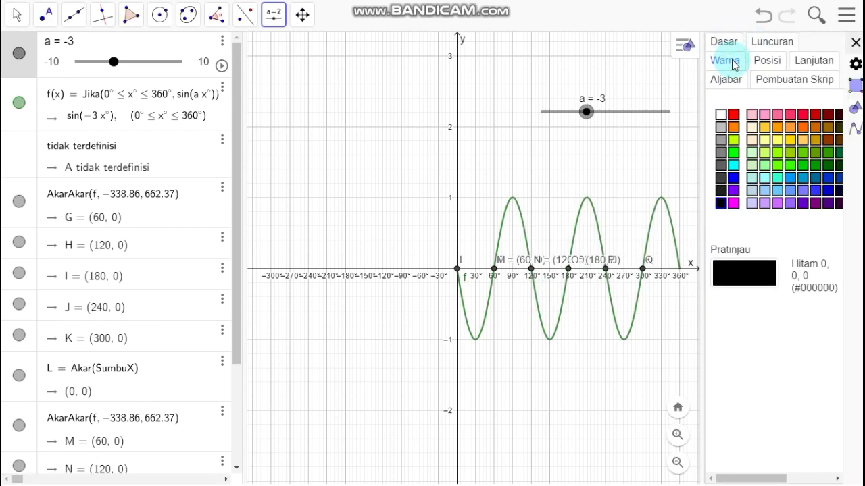
left_click(735, 178)
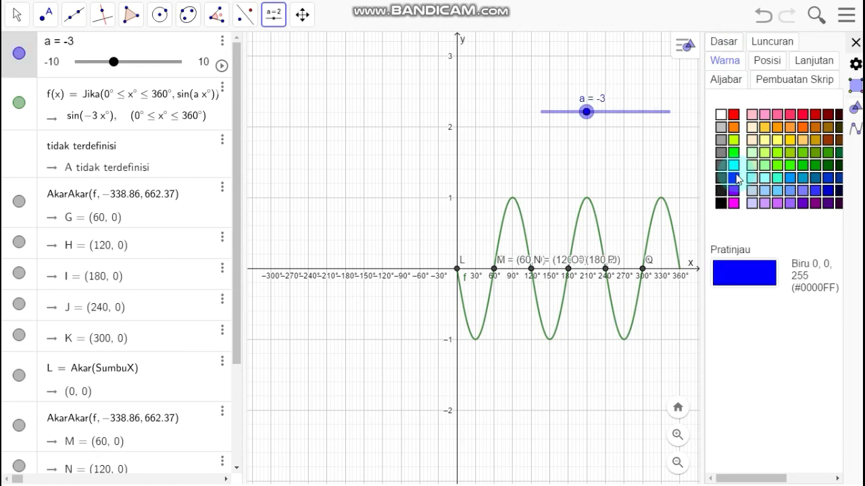
left_click(855, 43)
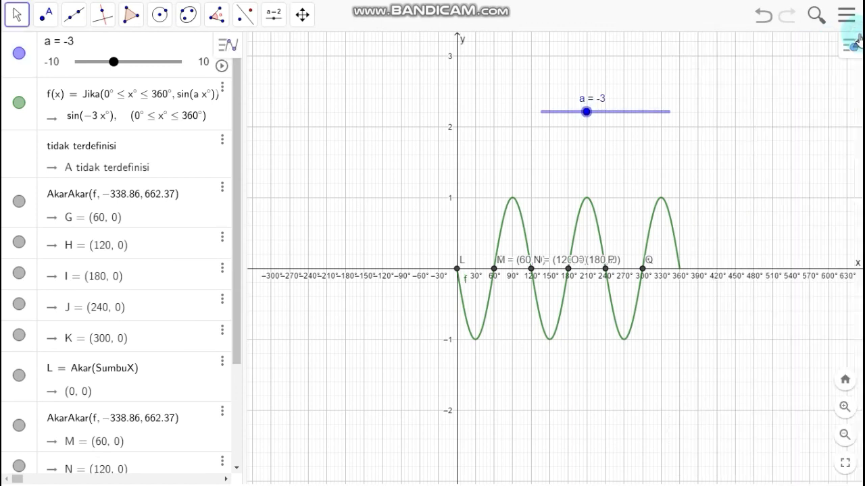